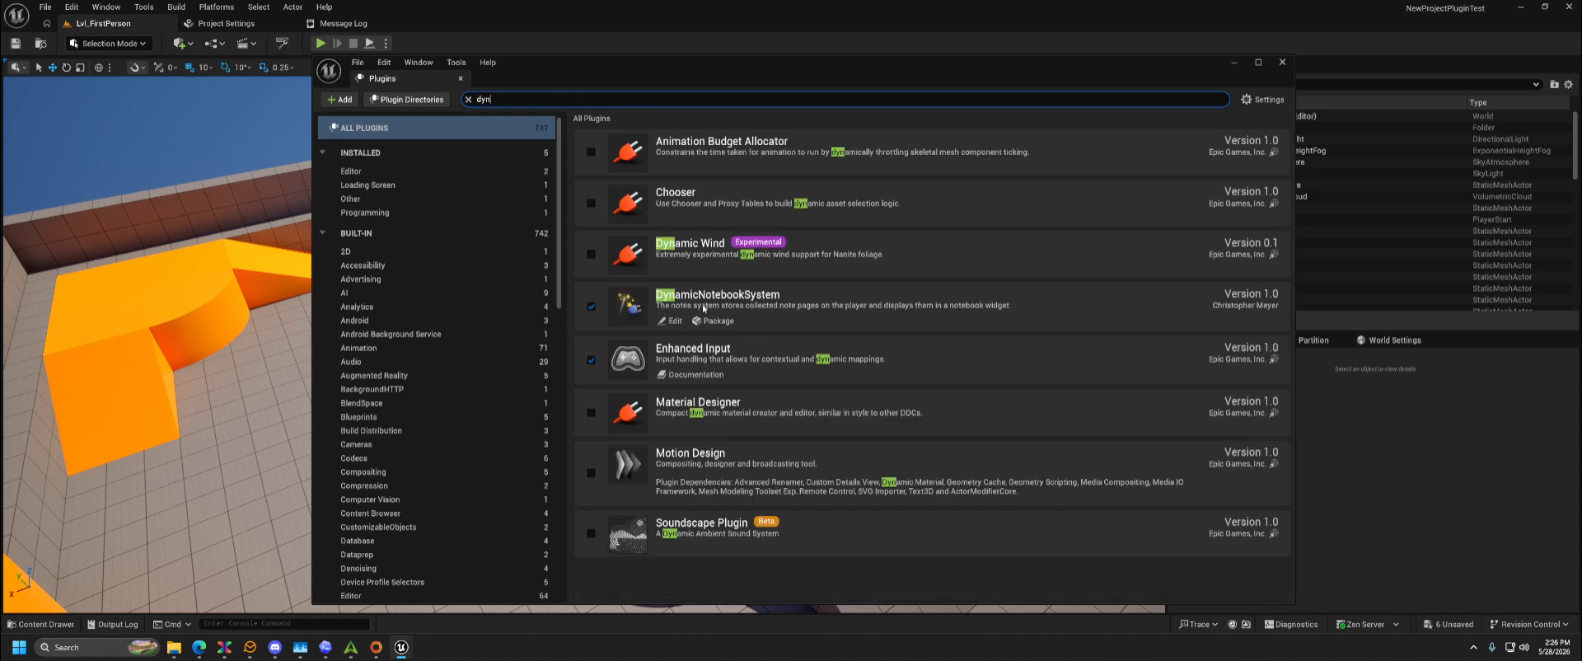
- Close the plugin browser and open the Journal Setup Installer
left_click(1281, 61)
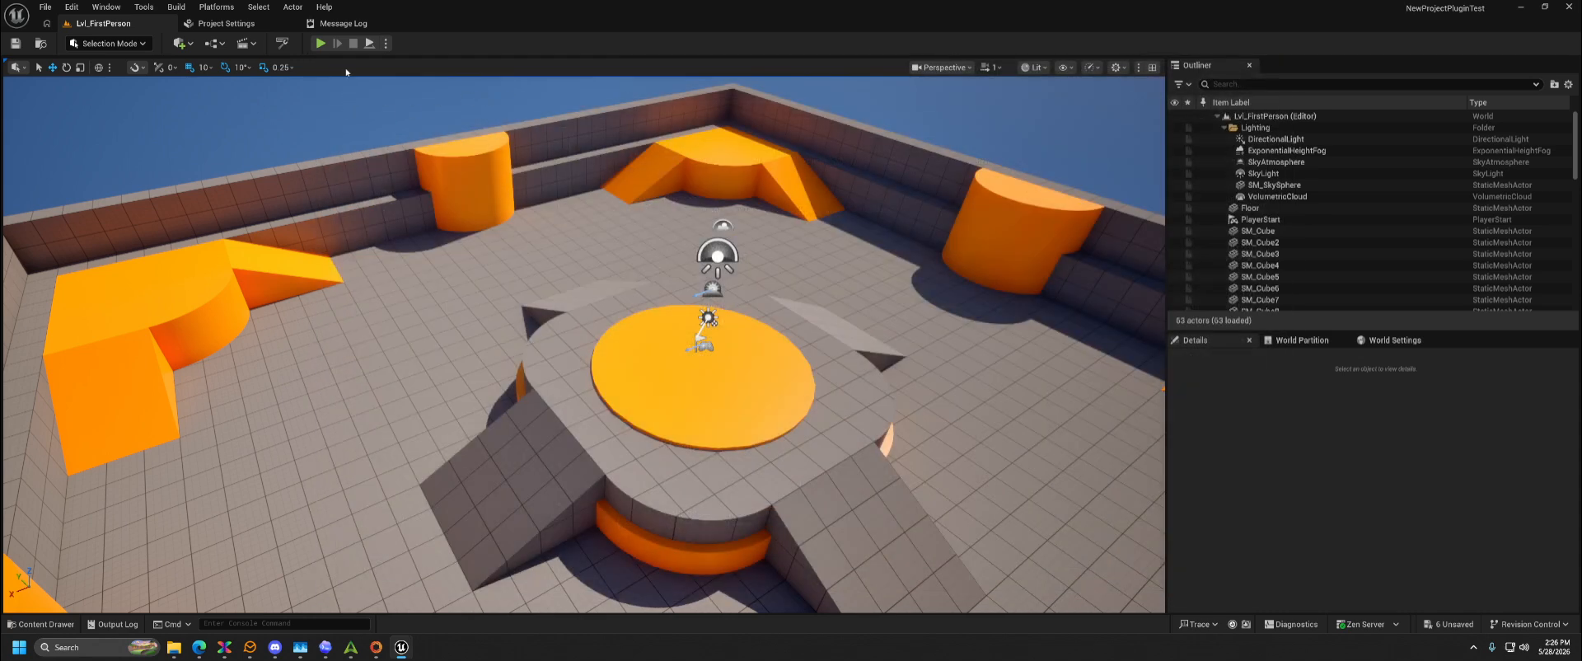
left_click(144, 6)
left_click(169, 10)
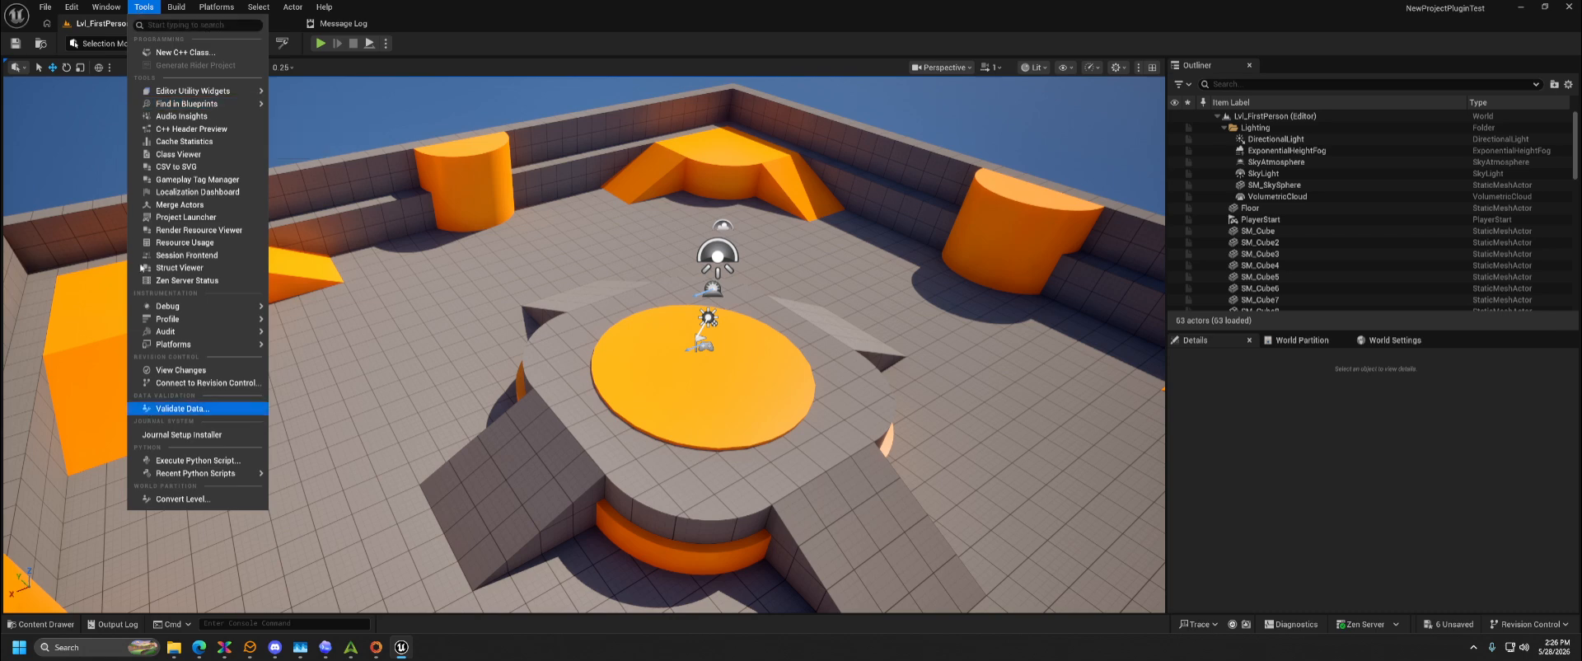
mouse_move(112, 6)
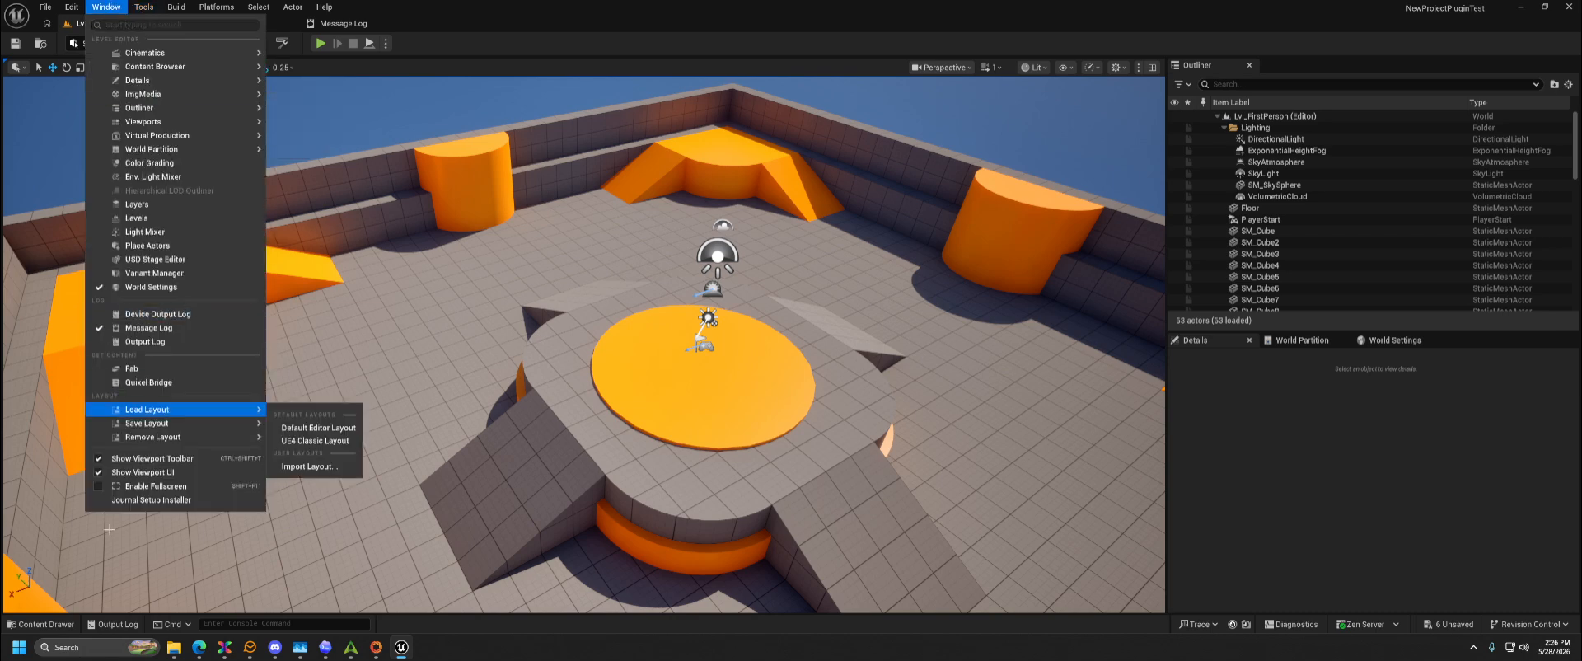
left_click(156, 500)
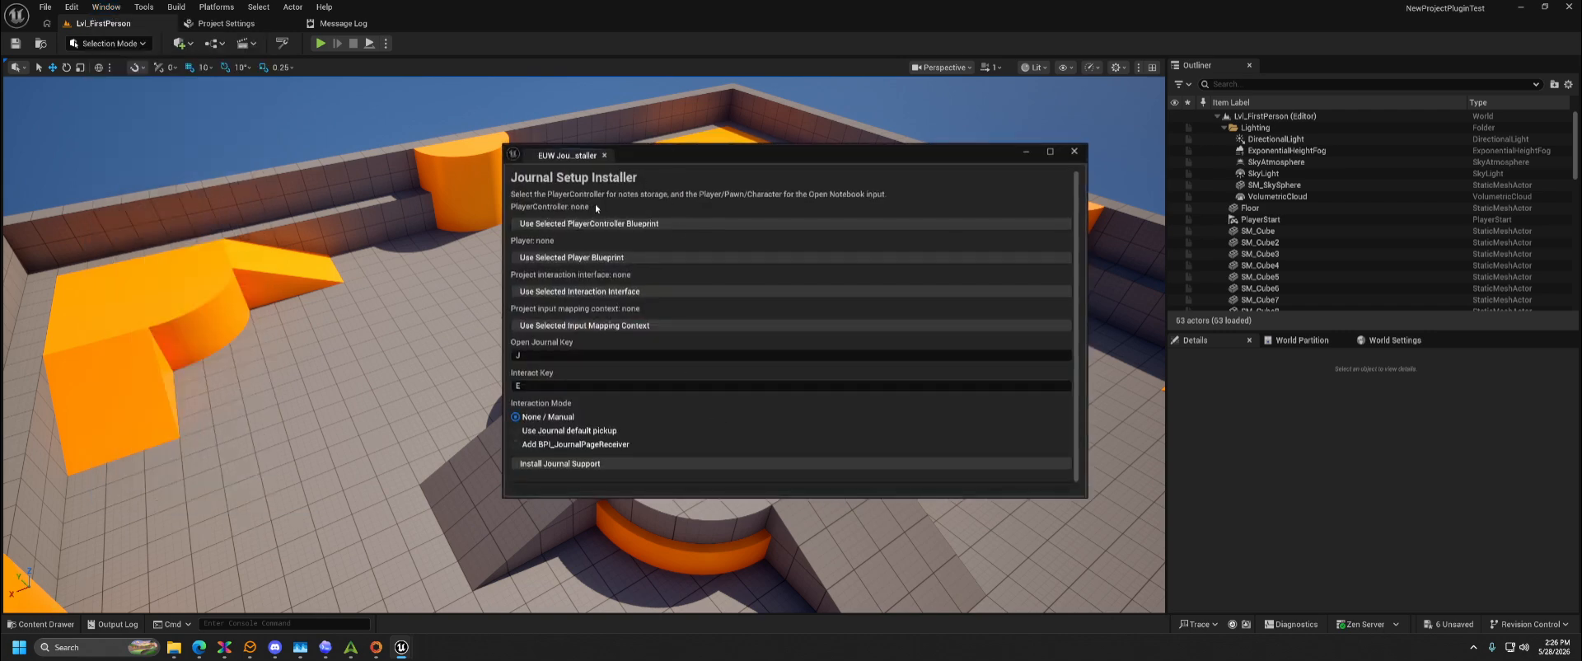
- Assign BP_FirstPersonPlayerController as the installer's PlayerController blueprint
left_click(56, 623)
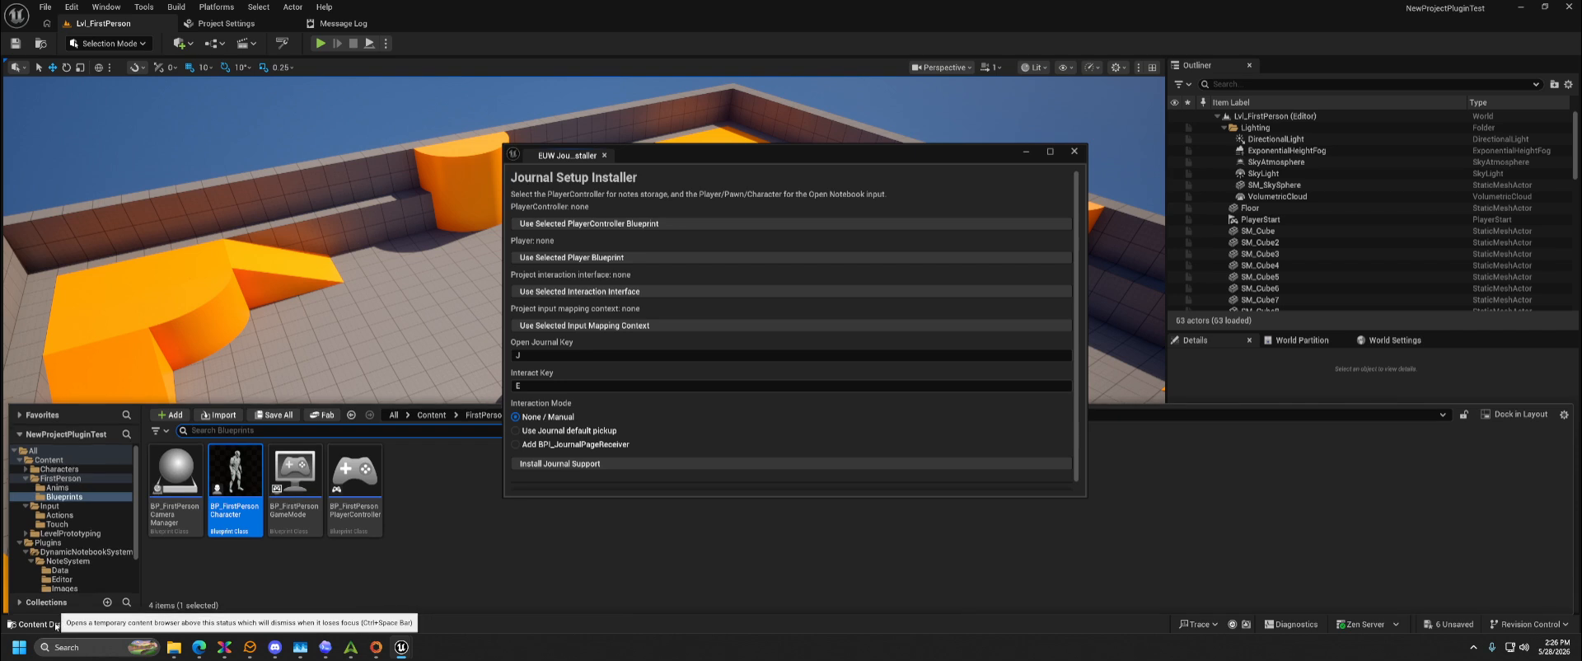
left_click(365, 509)
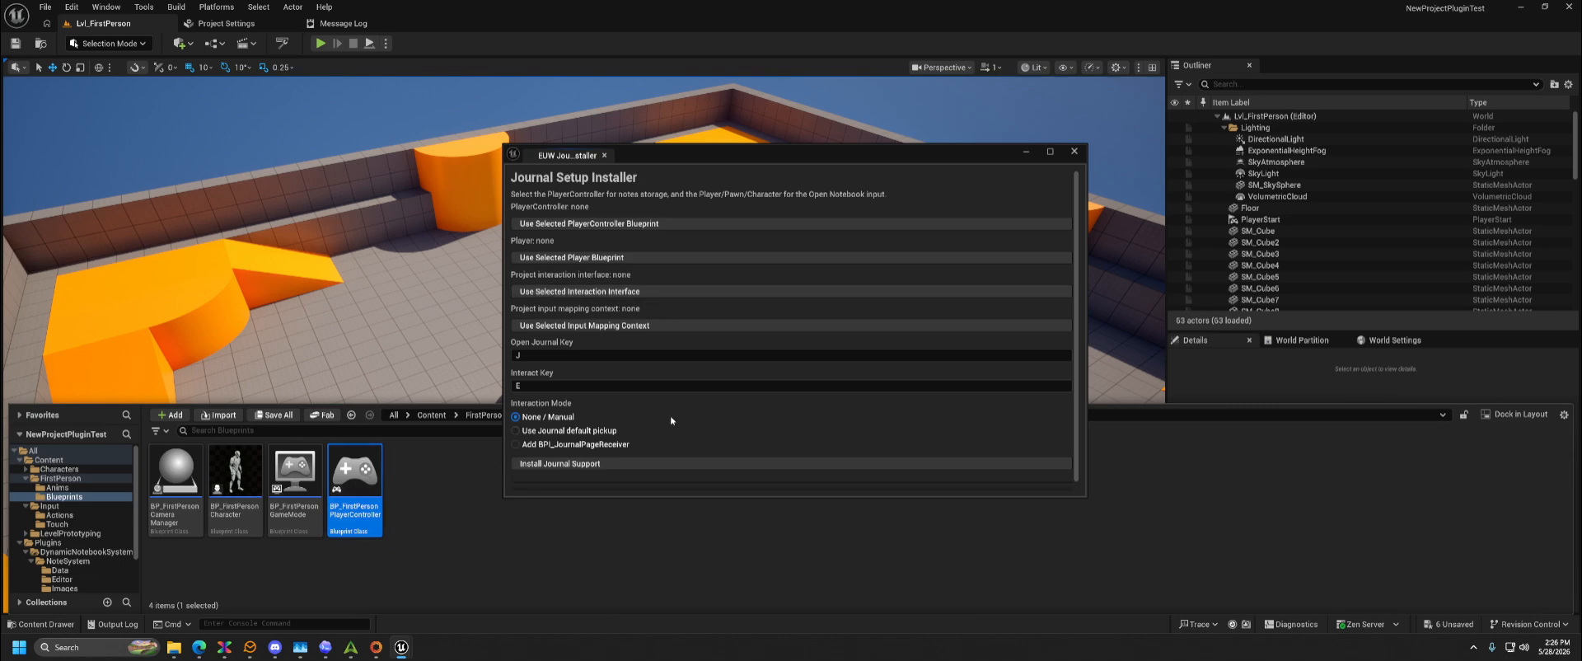
left_click(598, 224)
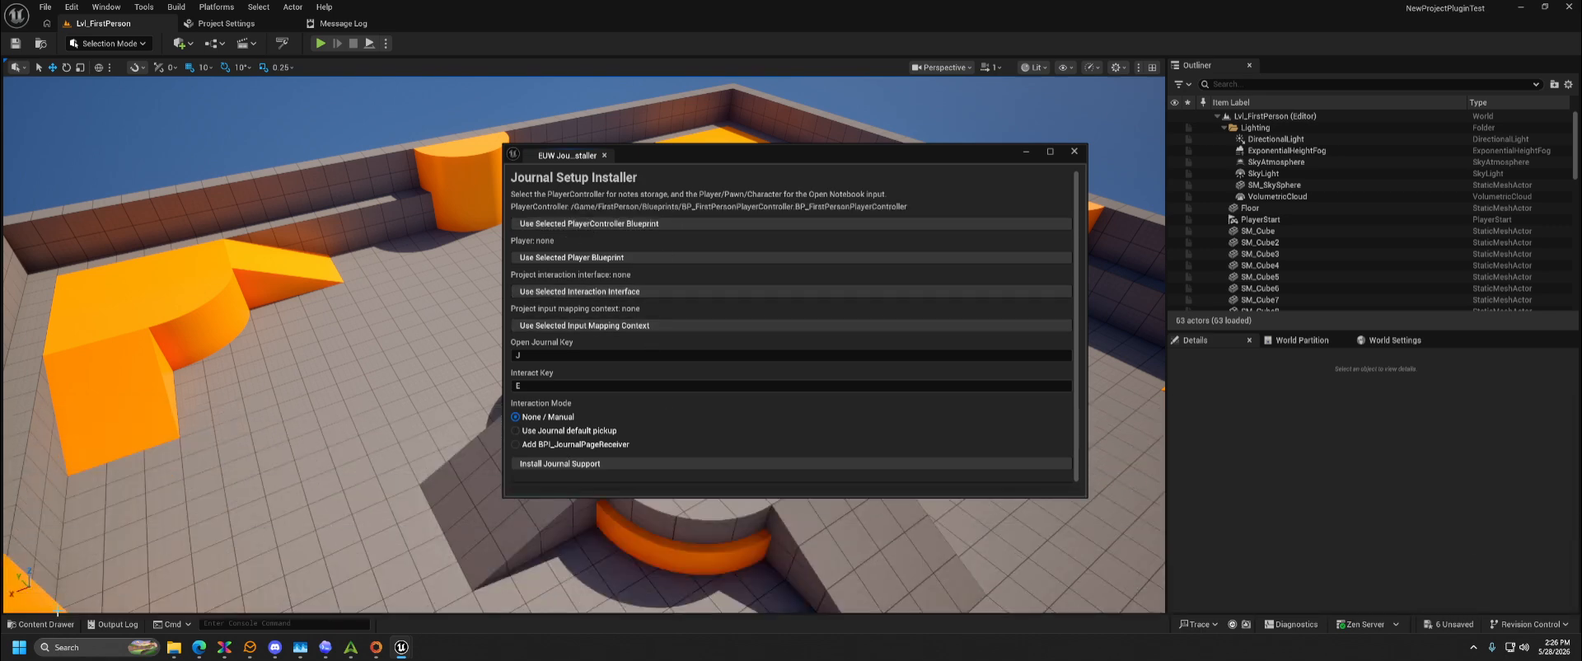
- Assign BP_FirstPersonCharacter as the installer's Player blueprint
left_click(41, 623)
left_click(228, 488)
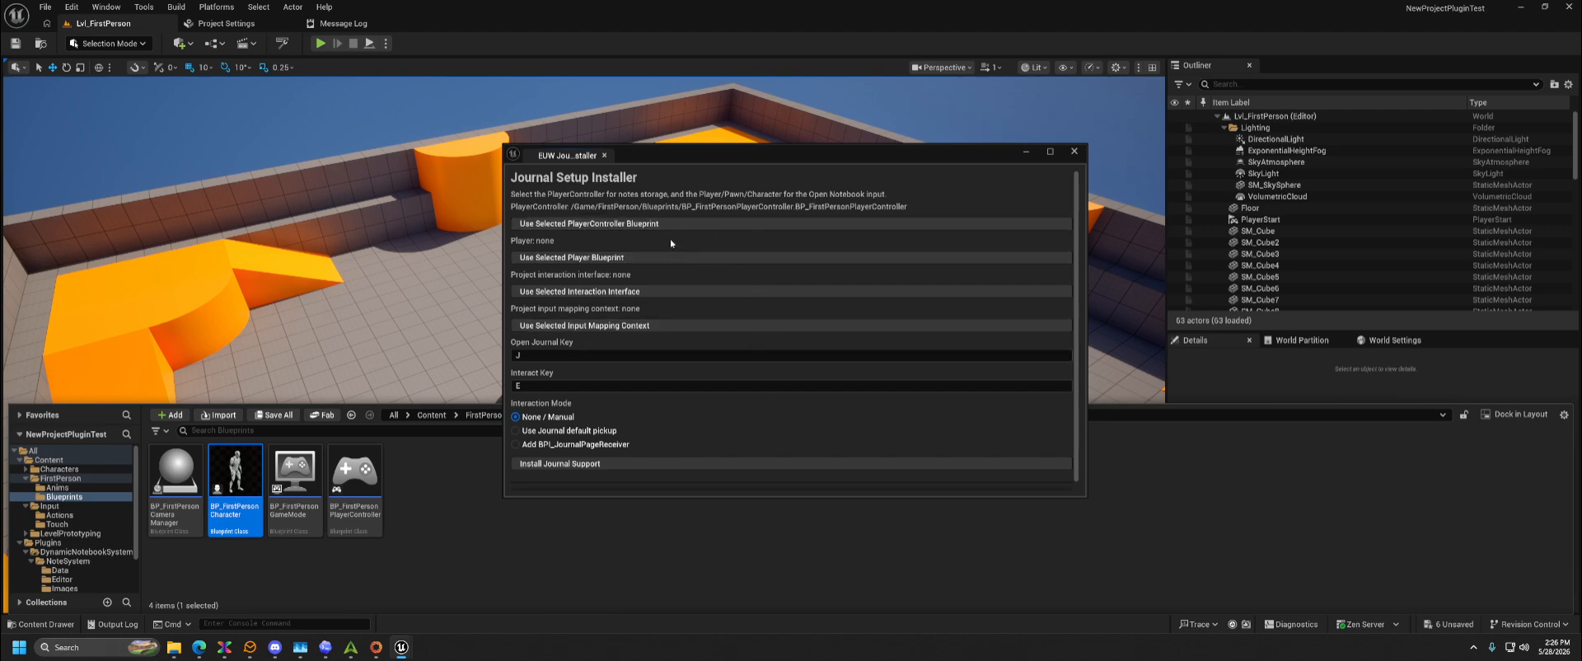
left_click(566, 258)
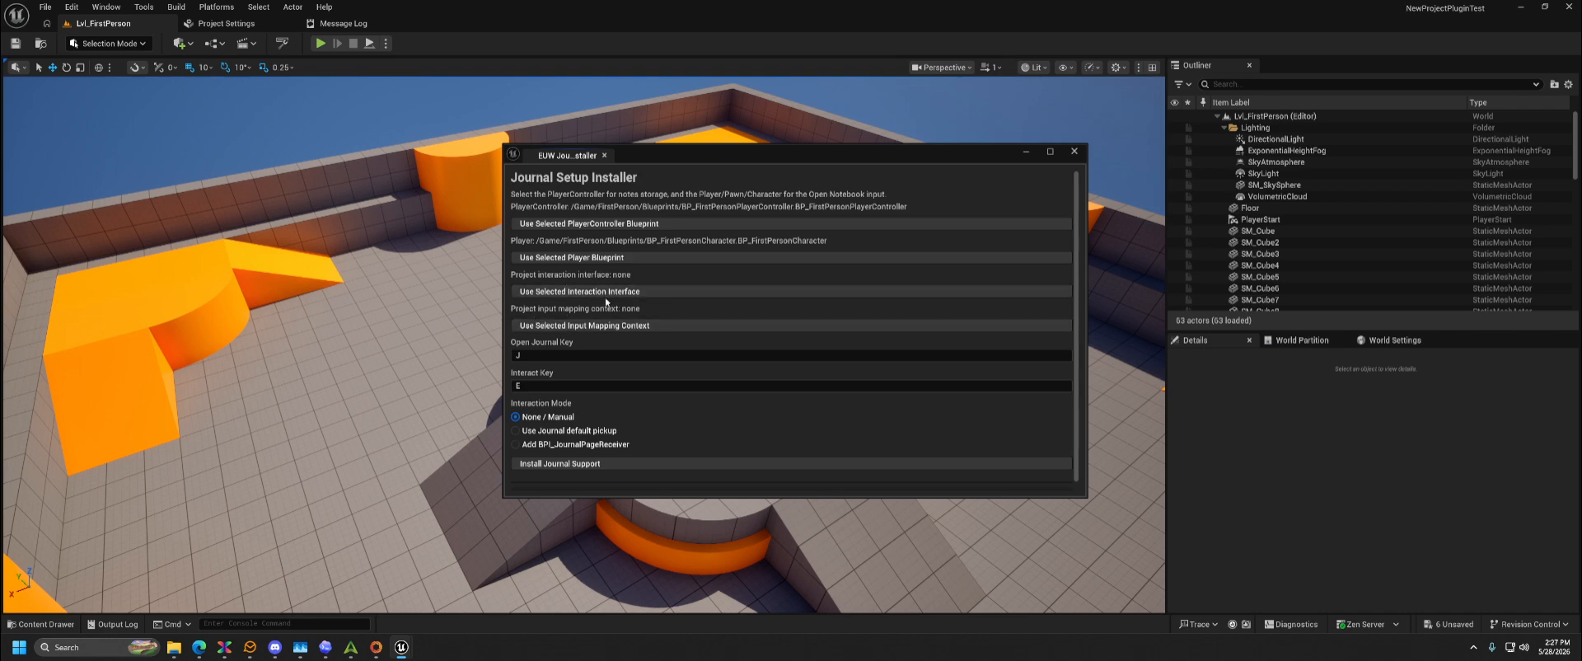
- Assign IMC_Default from the Input folder as the installer's project input mapping context
left_click(41, 624)
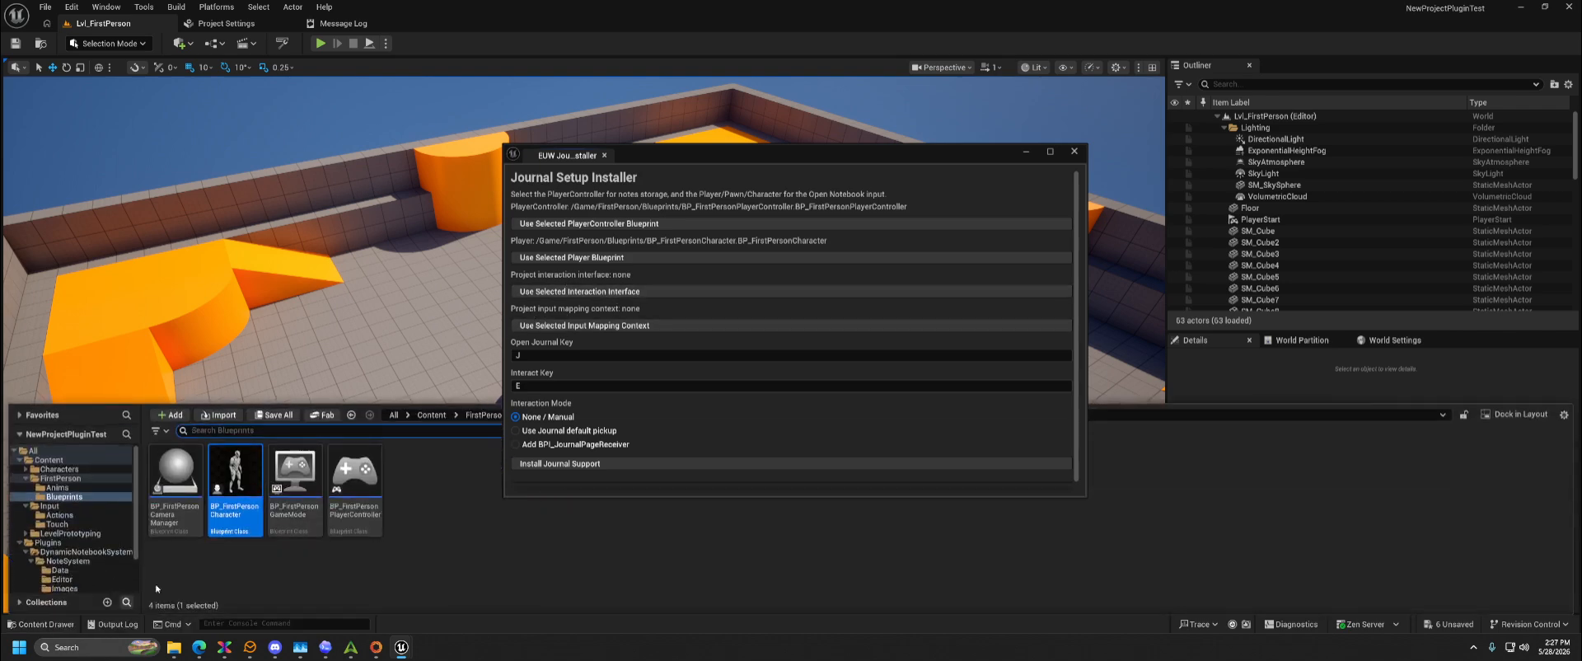
left_click(49, 506)
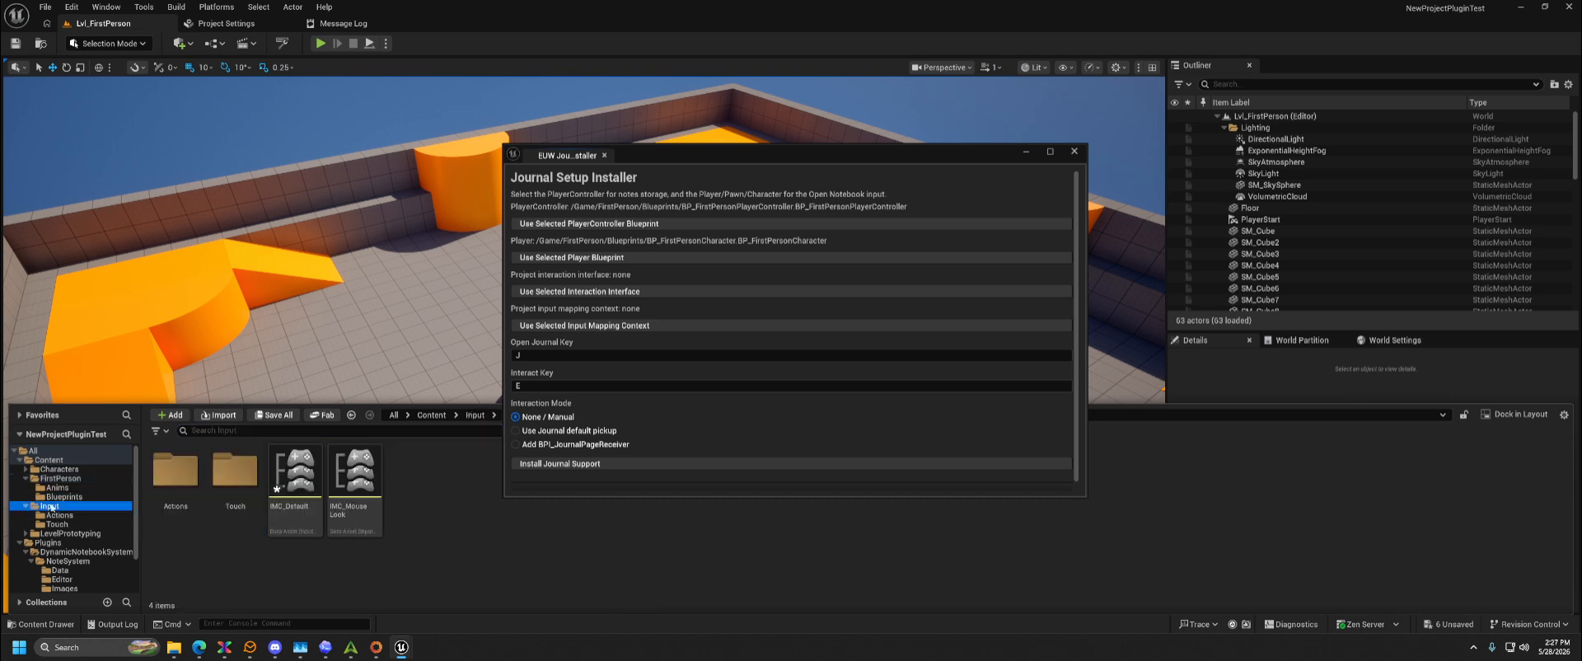
left_click(288, 527)
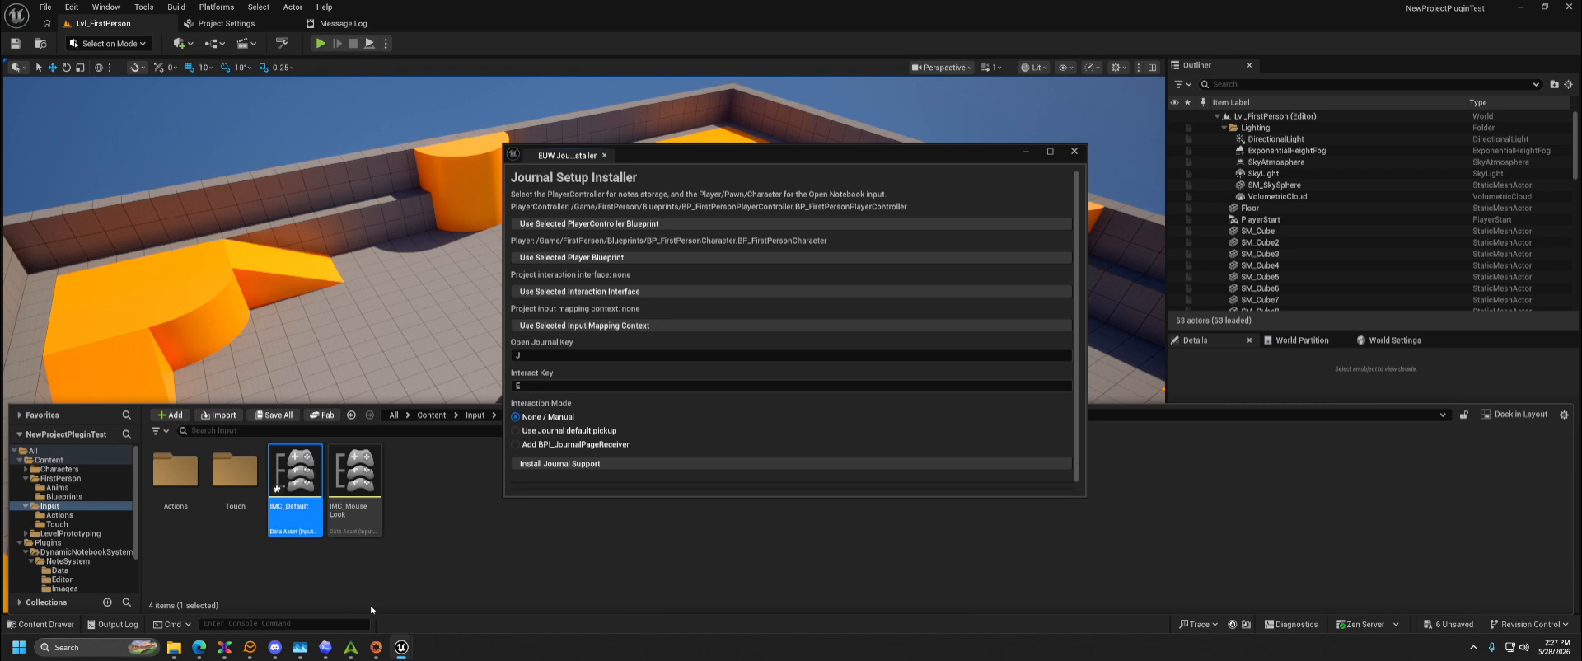
left_click(599, 326)
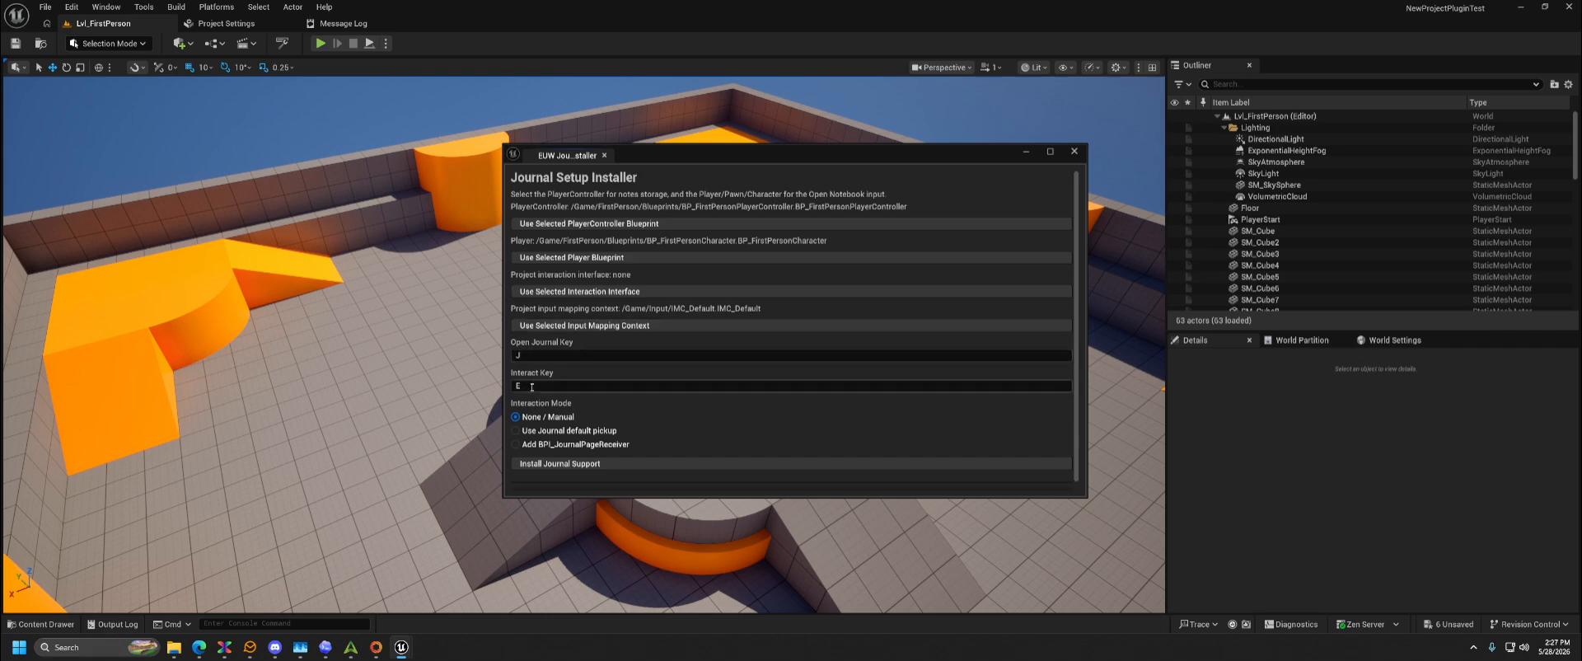
- Install journal support with the interaction mode Use Journal default pickup, and close the opened blueprints and the installer
left_click(516, 431)
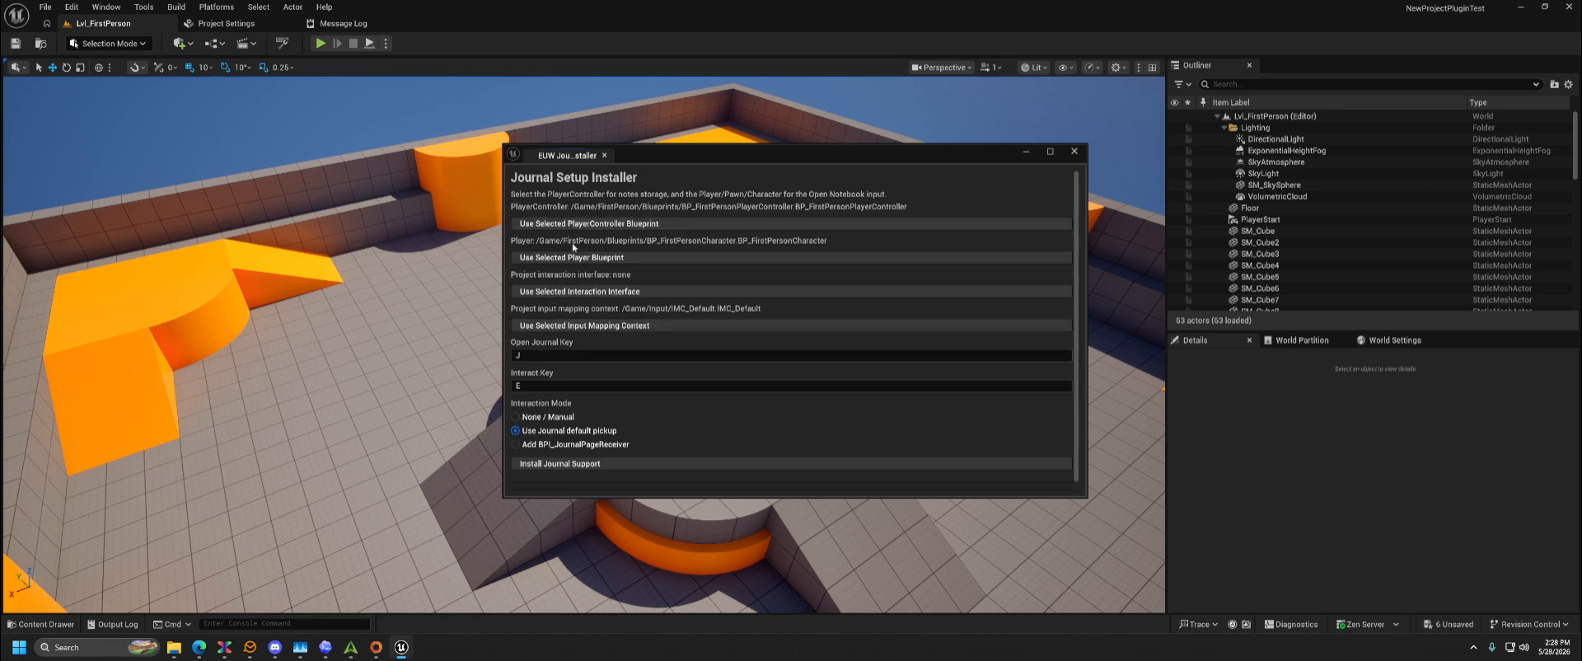
left_click(613, 463)
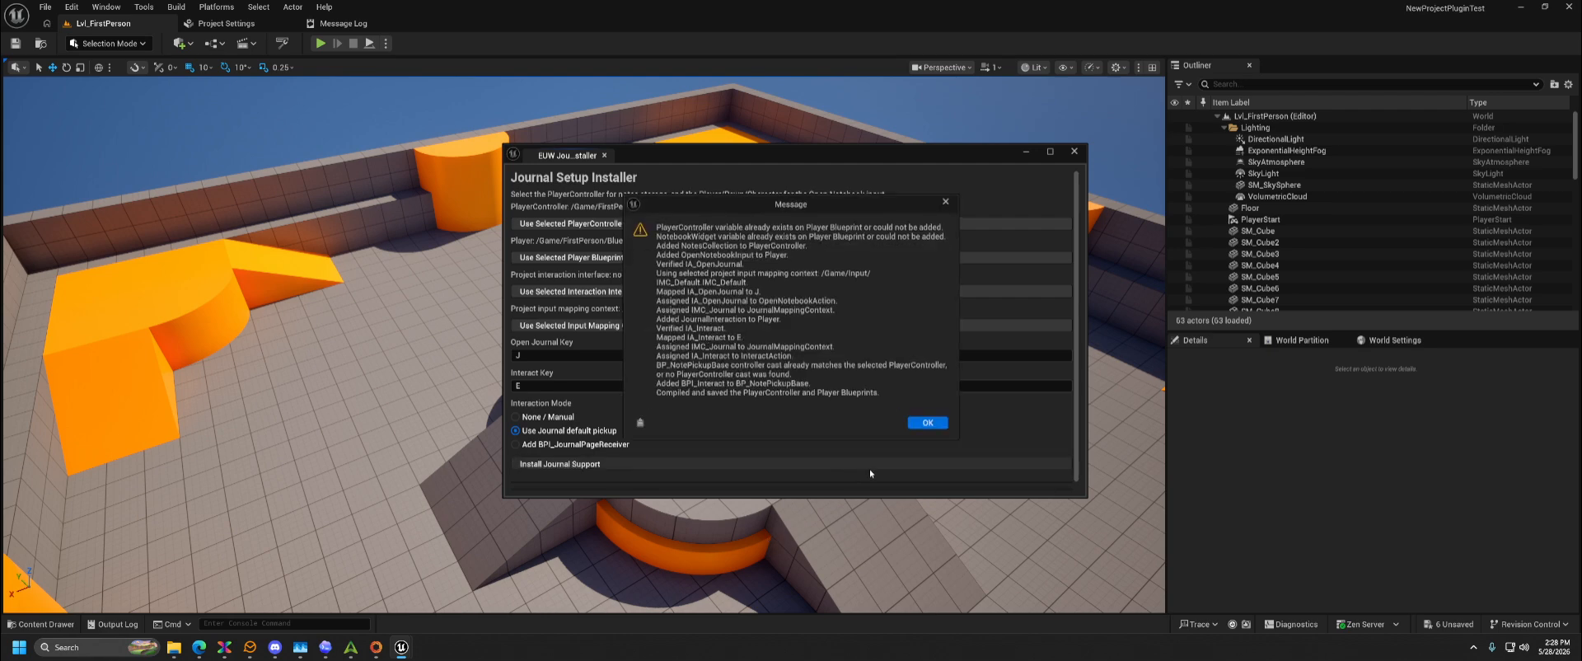
left_click(926, 422)
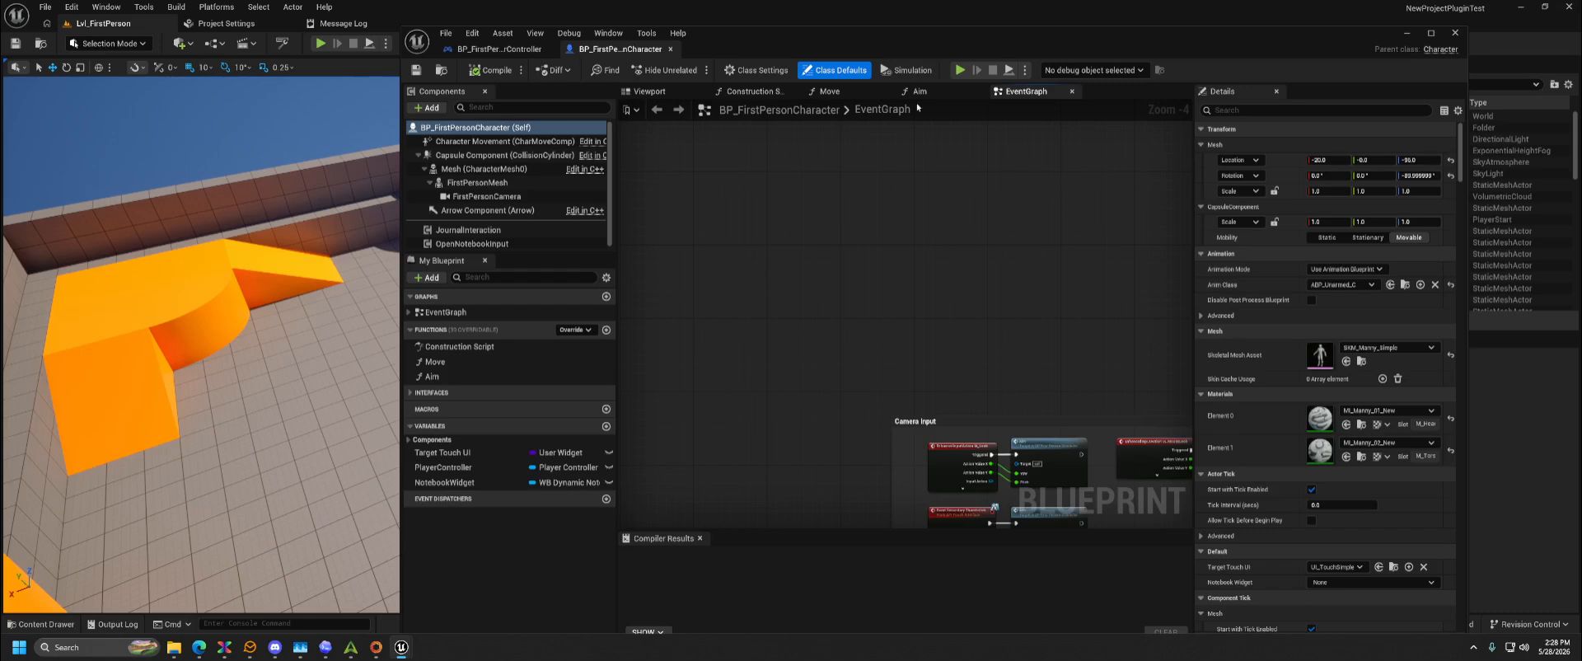
left_click(1454, 33)
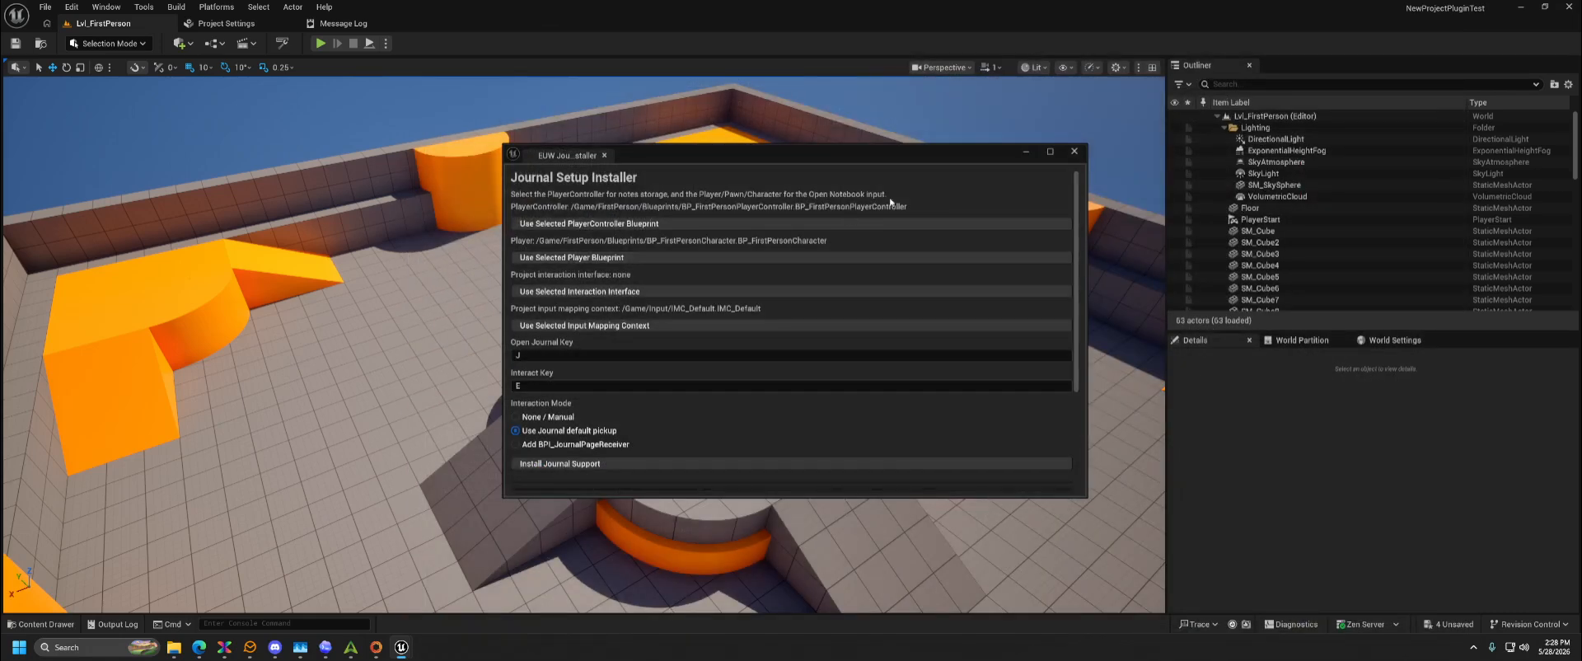
left_click(1074, 150)
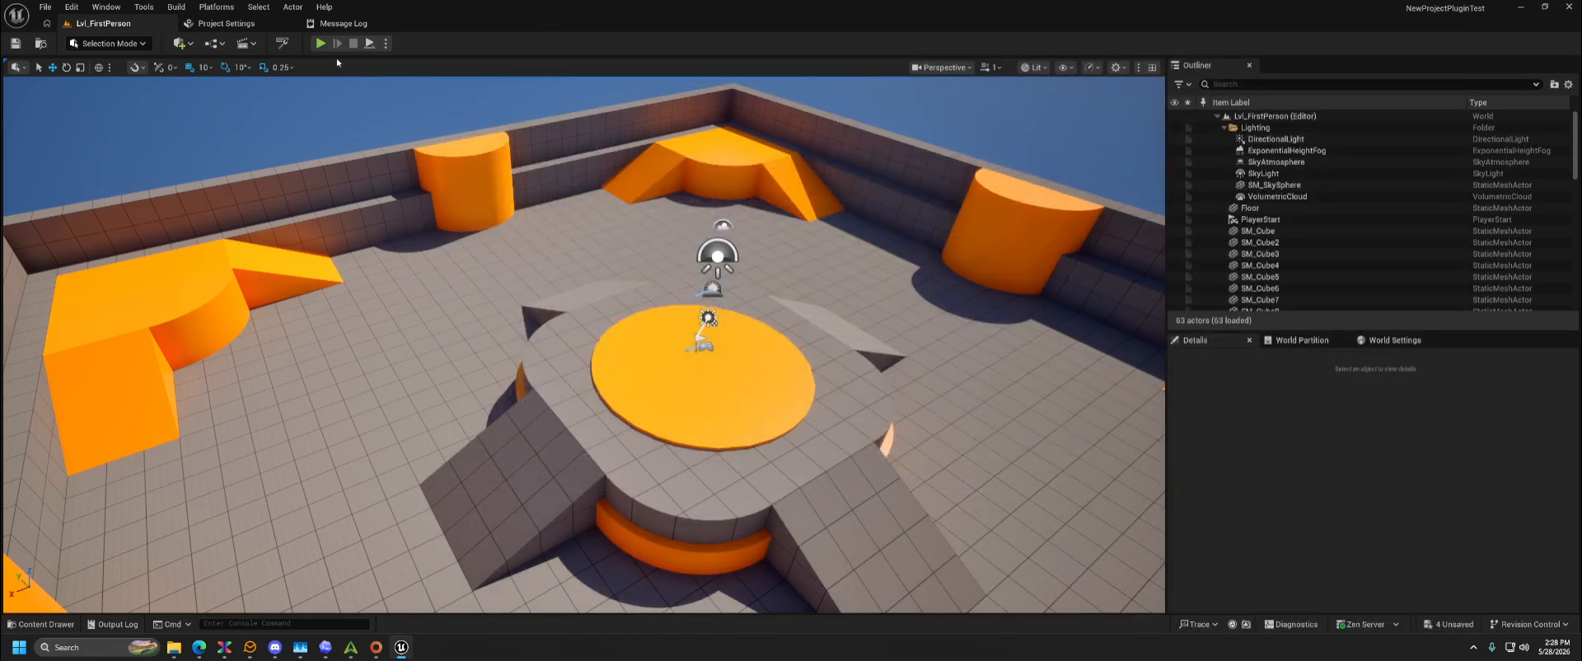
- Run a brief play test of the level and stop it
left_click(320, 43)
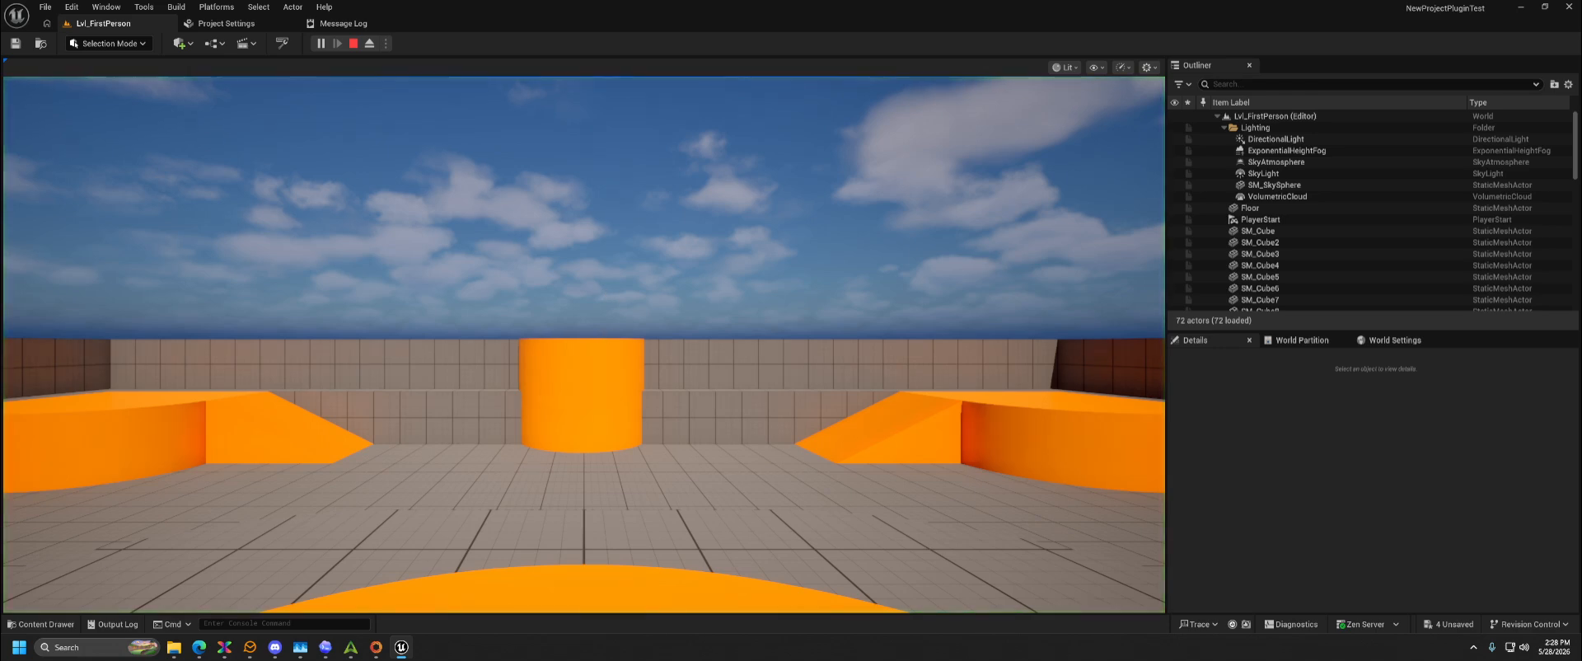
key("Escape")
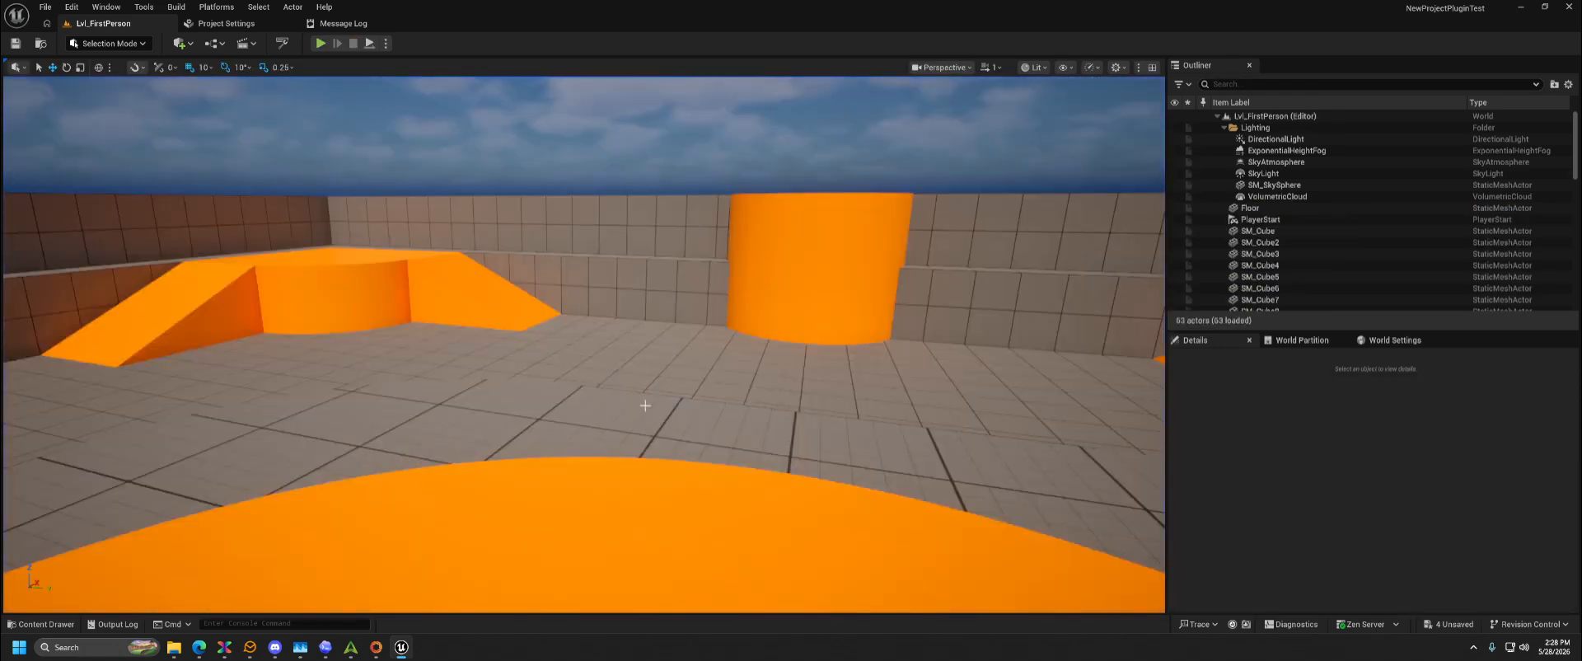
- Open the BP_NotePickupBase blueprint from the DynamicNotebookSystem plugin's NoteSystem folder
left_click(40, 624)
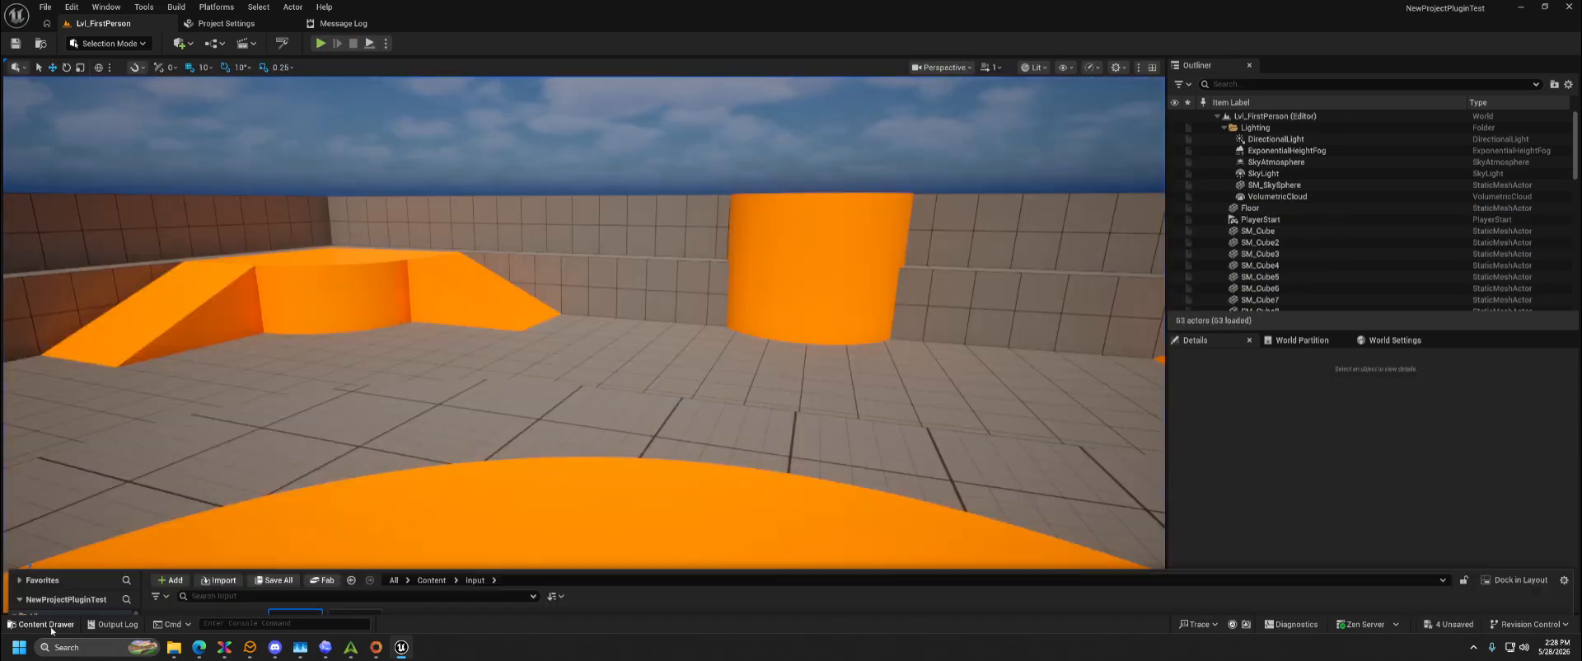
scroll(82, 569, "down", 2)
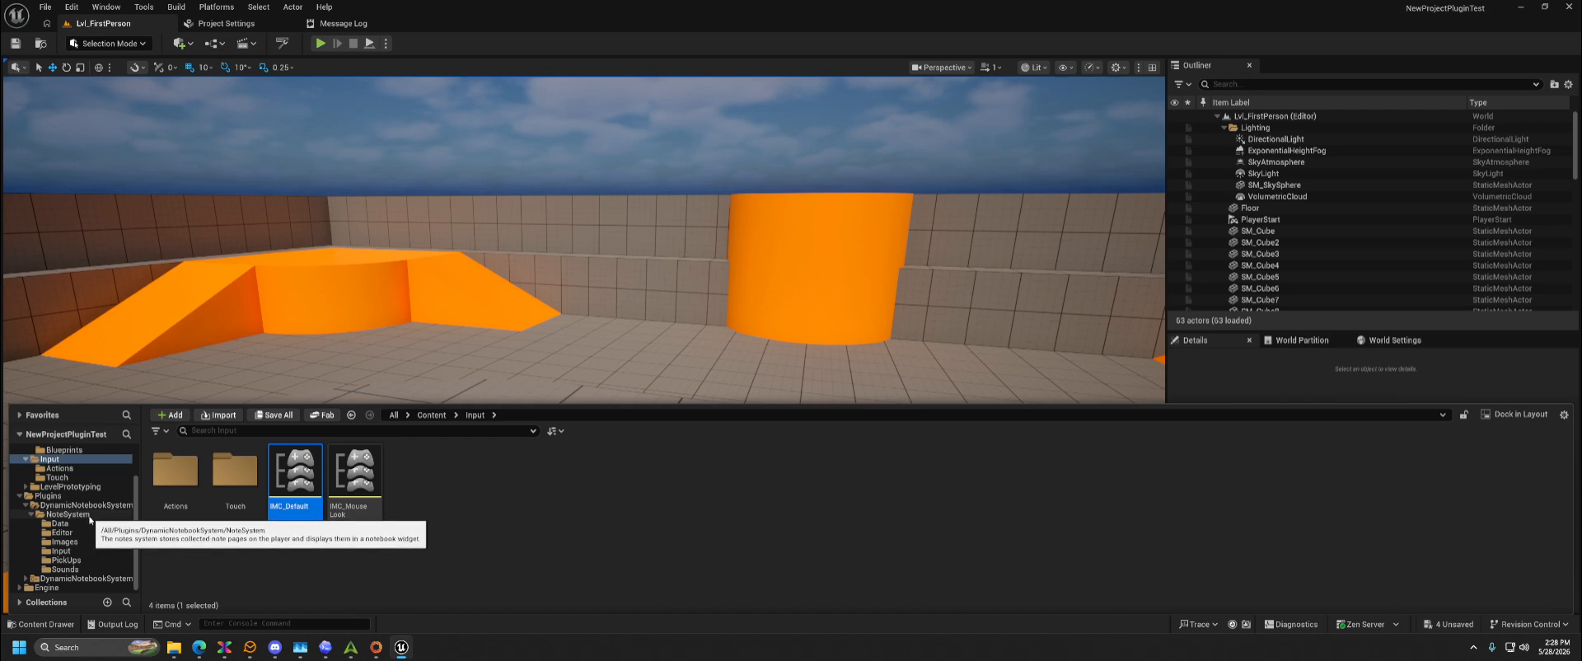
left_click(90, 516)
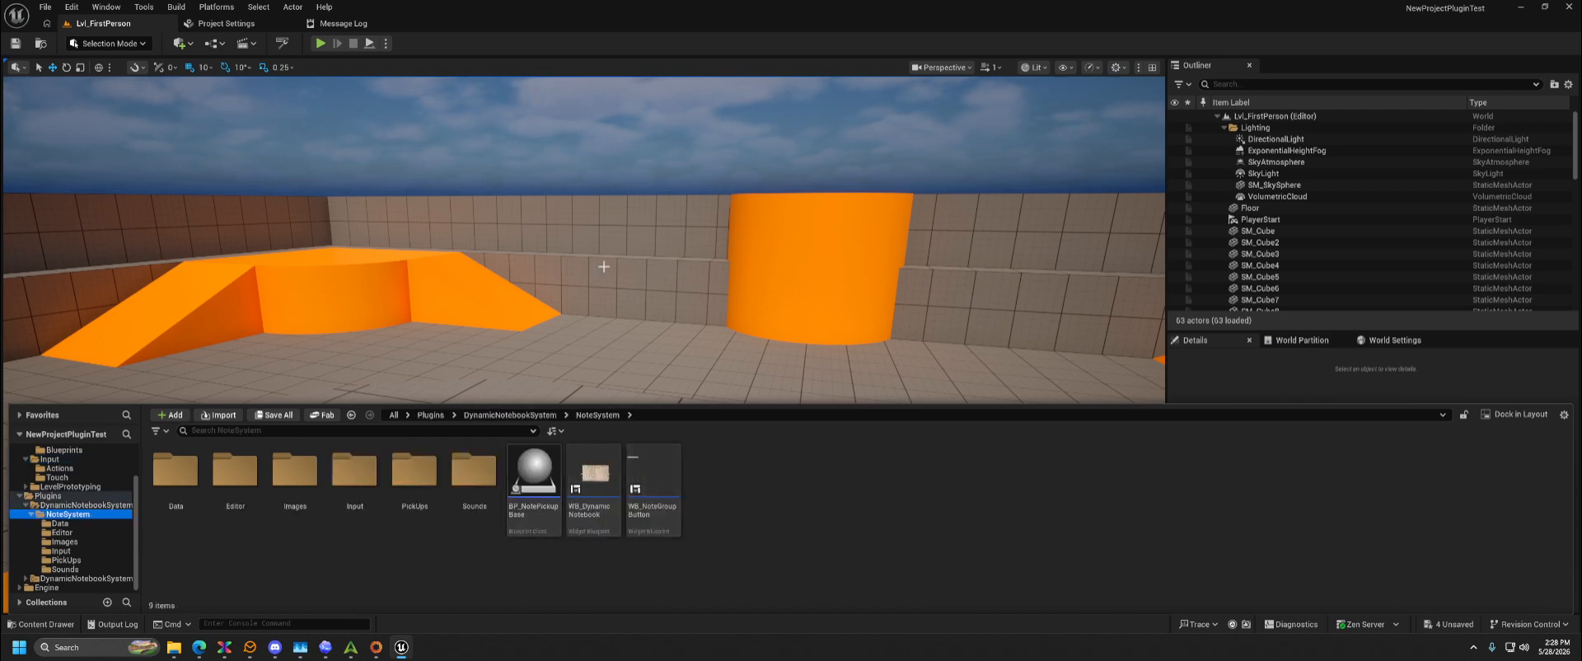
mouse_move(525, 474)
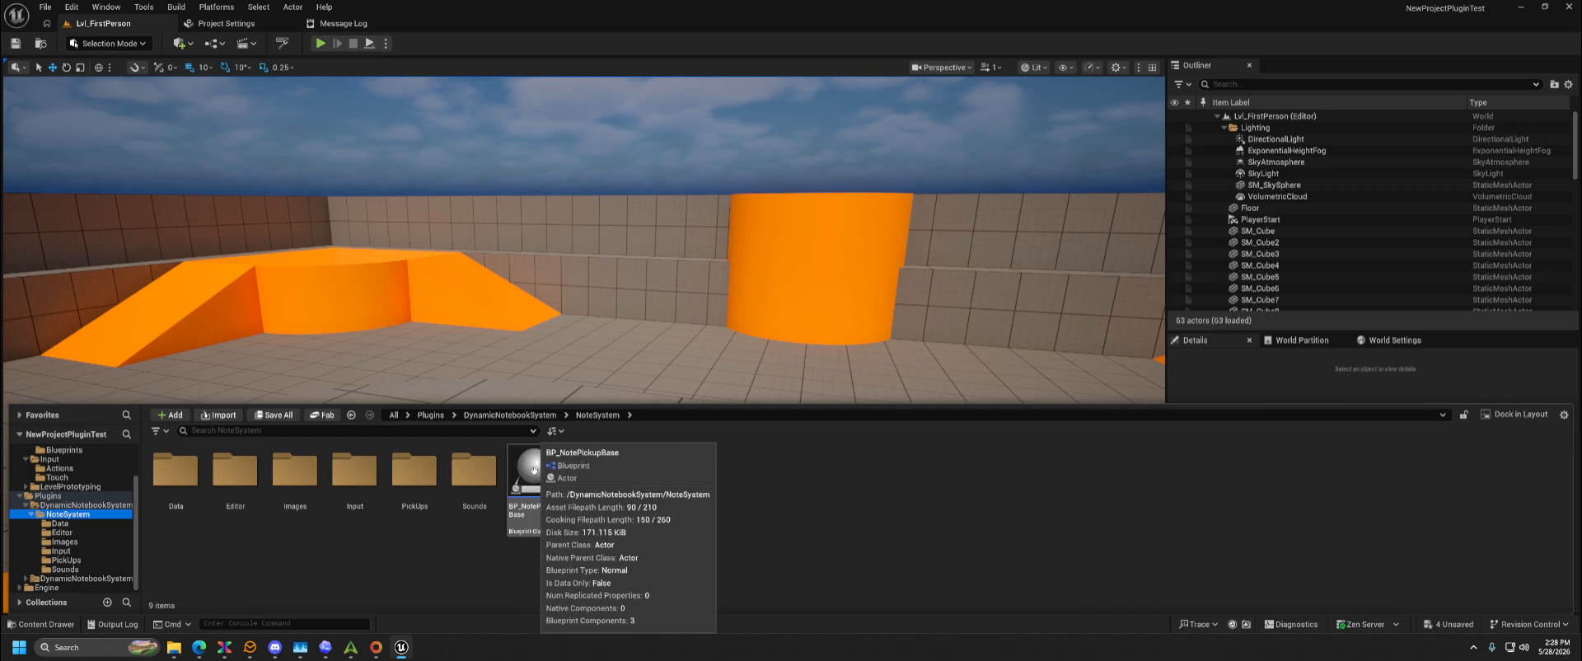
double_click(520, 474)
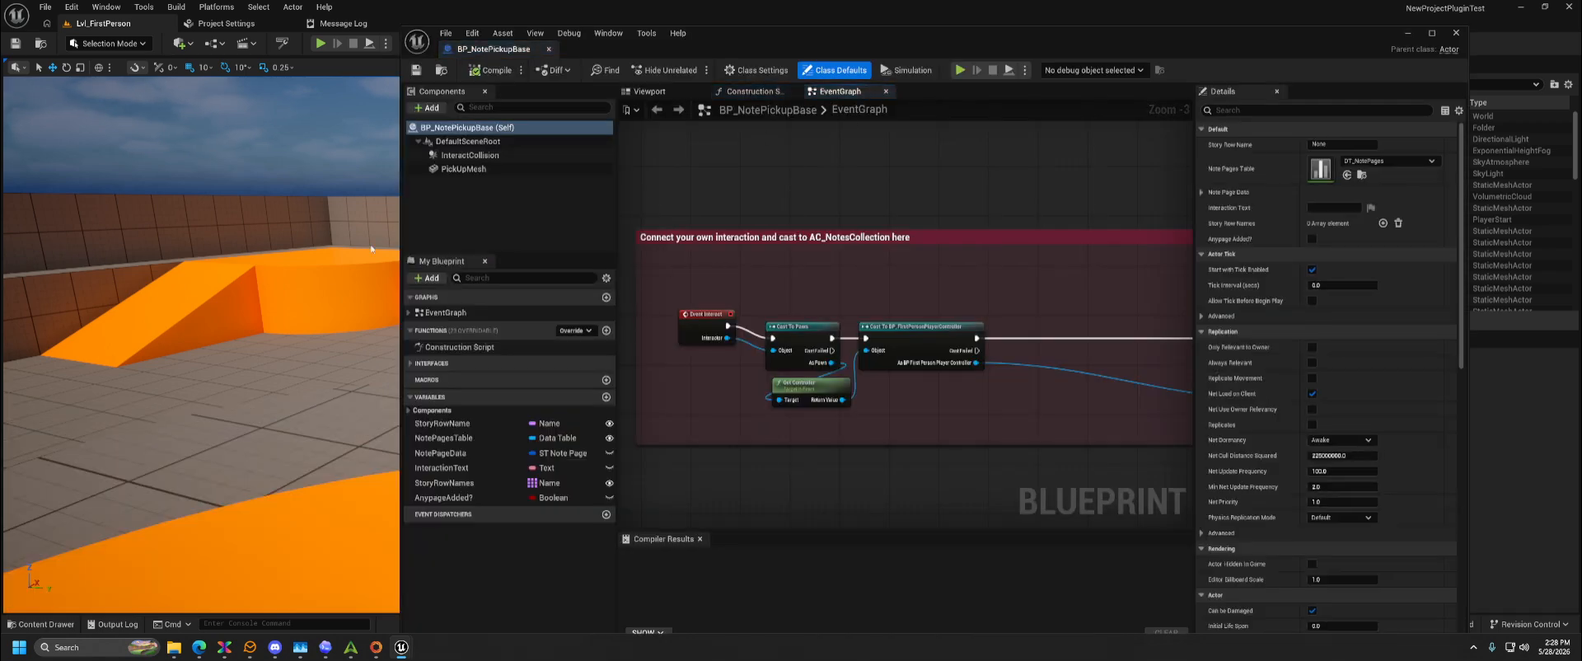
- Refresh the Event Interact node in BP_NotePickupBase, compile and save the blueprint, and close it
left_click(692, 334)
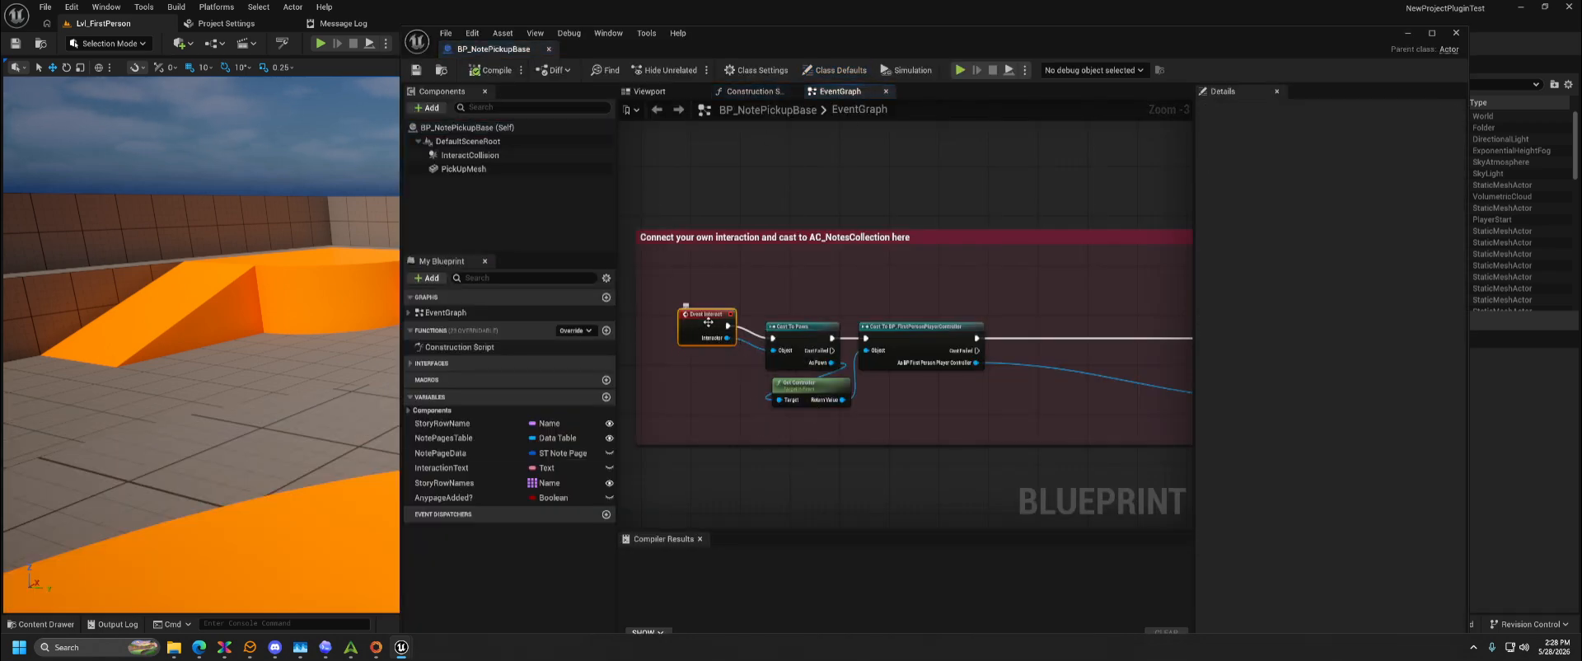
right_click(696, 326)
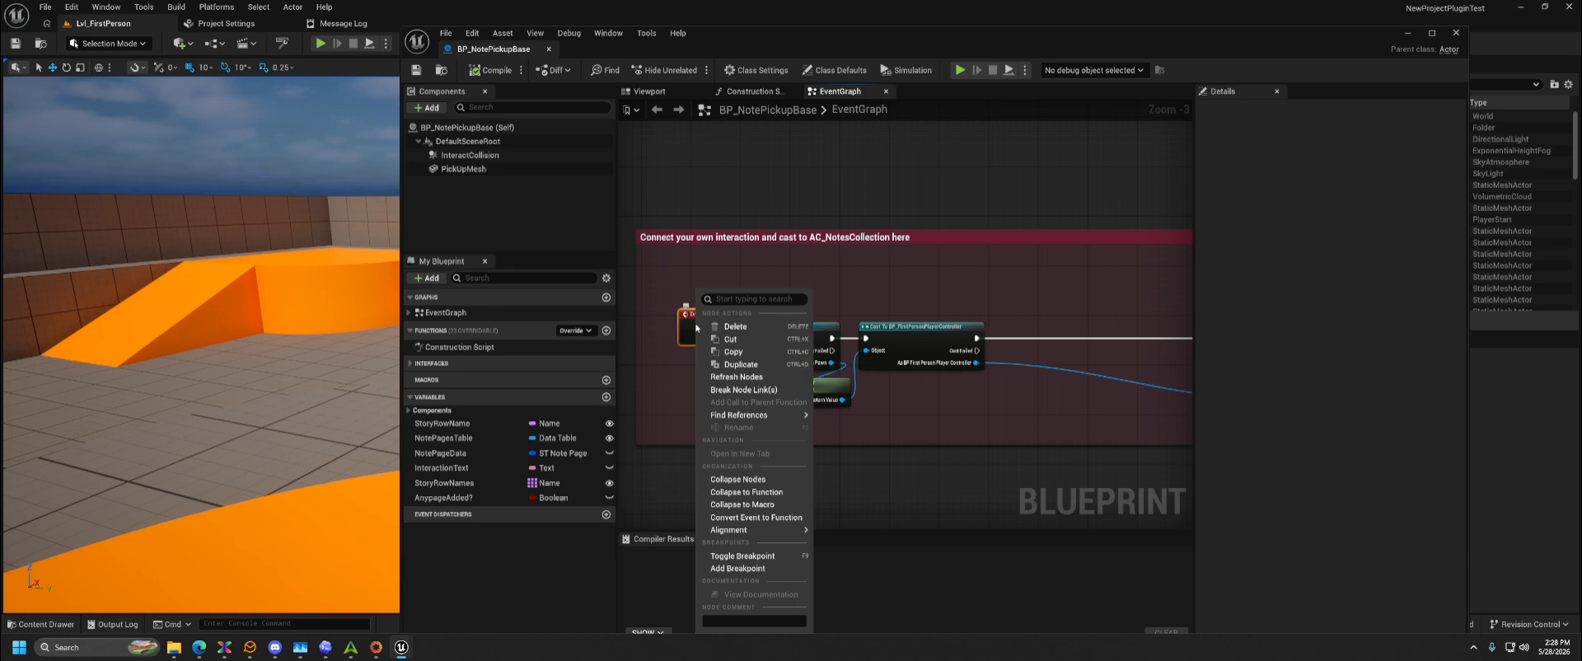
left_click(716, 377)
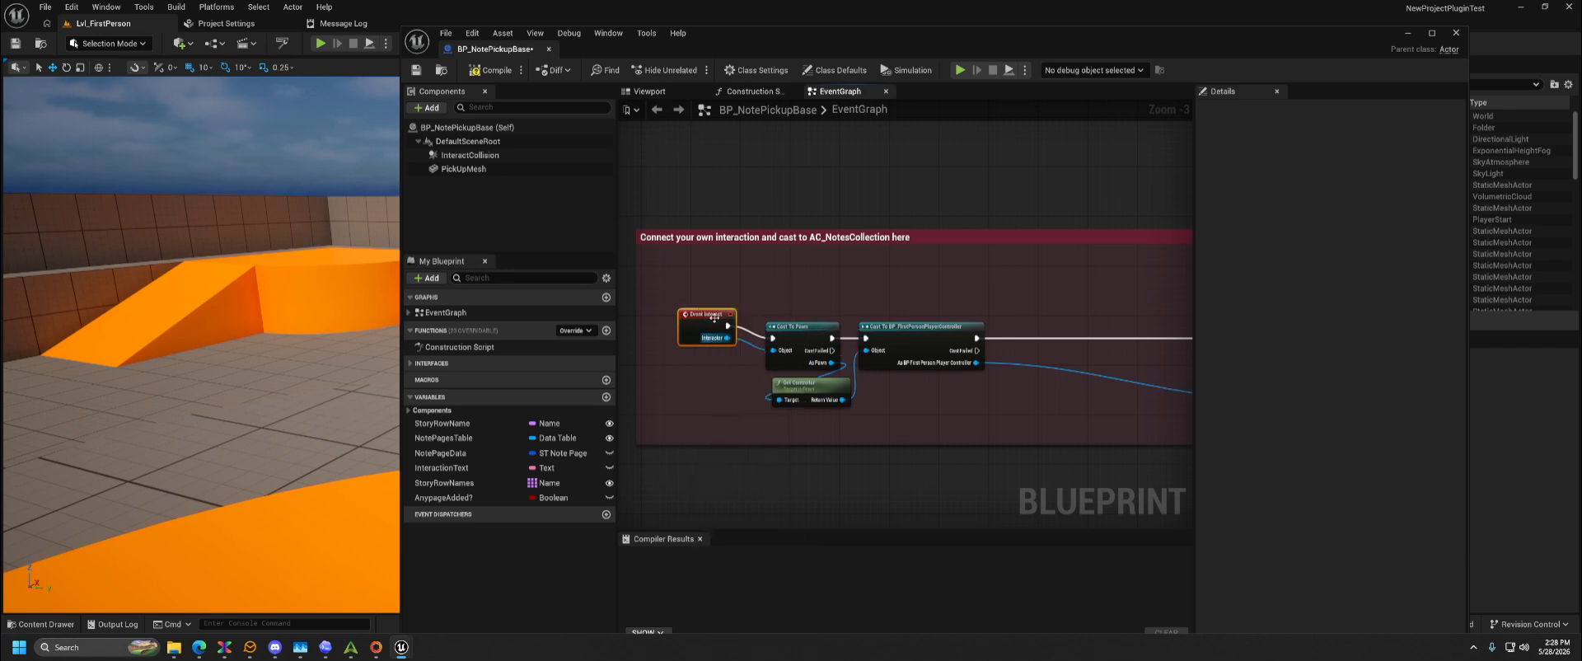
left_click(490, 70)
left_click(417, 70)
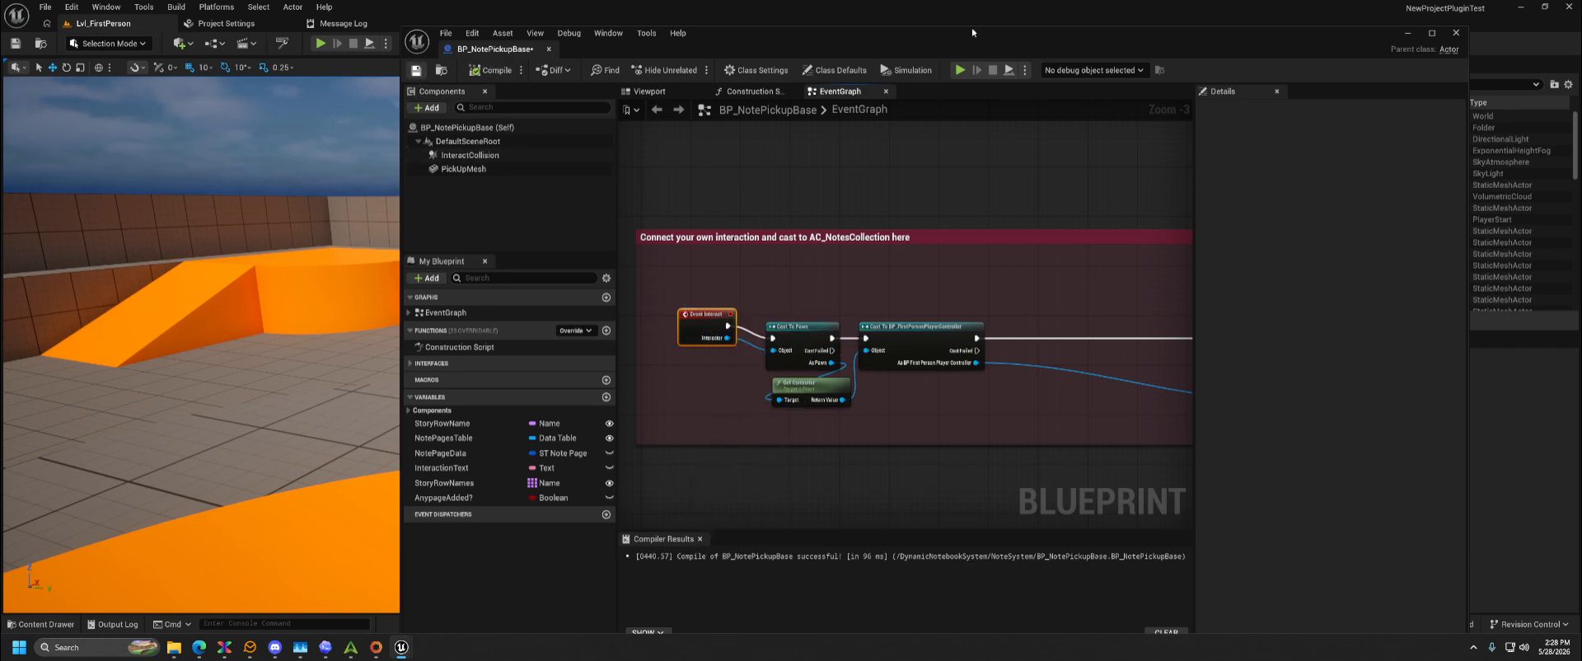
left_click(1455, 32)
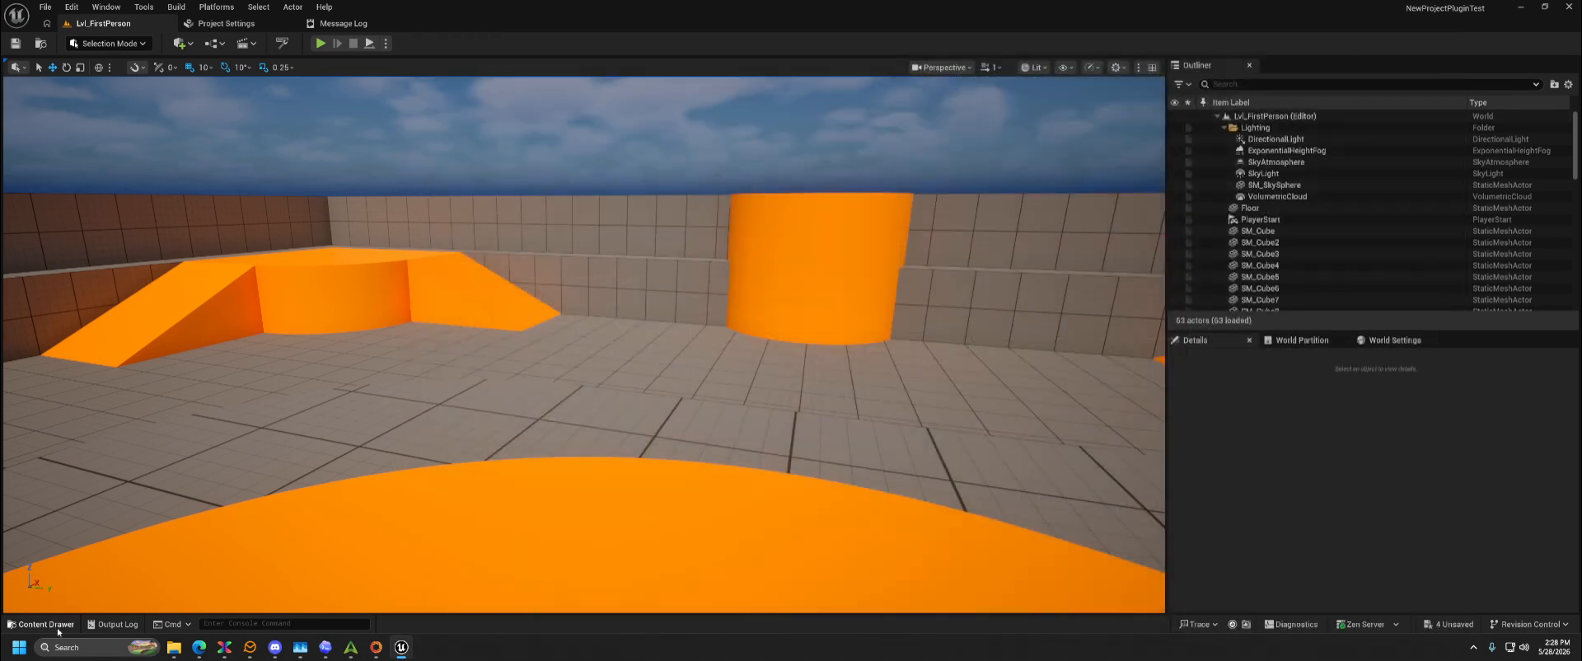
- Place the BP_Diner_05 note pickup from the PickUps folder on the round orange platform in the level
left_click(46, 623)
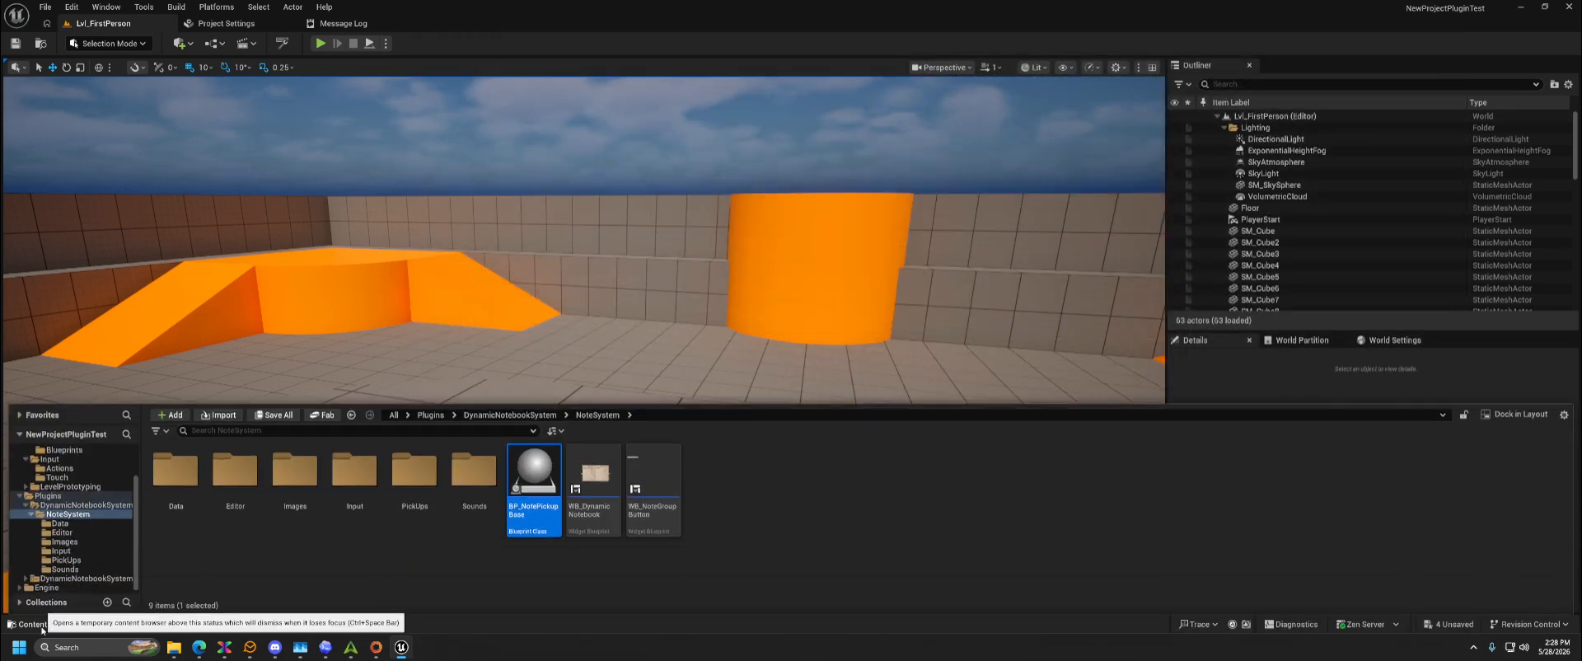
double_click(453, 480)
left_click_drag(176, 474, 604, 306)
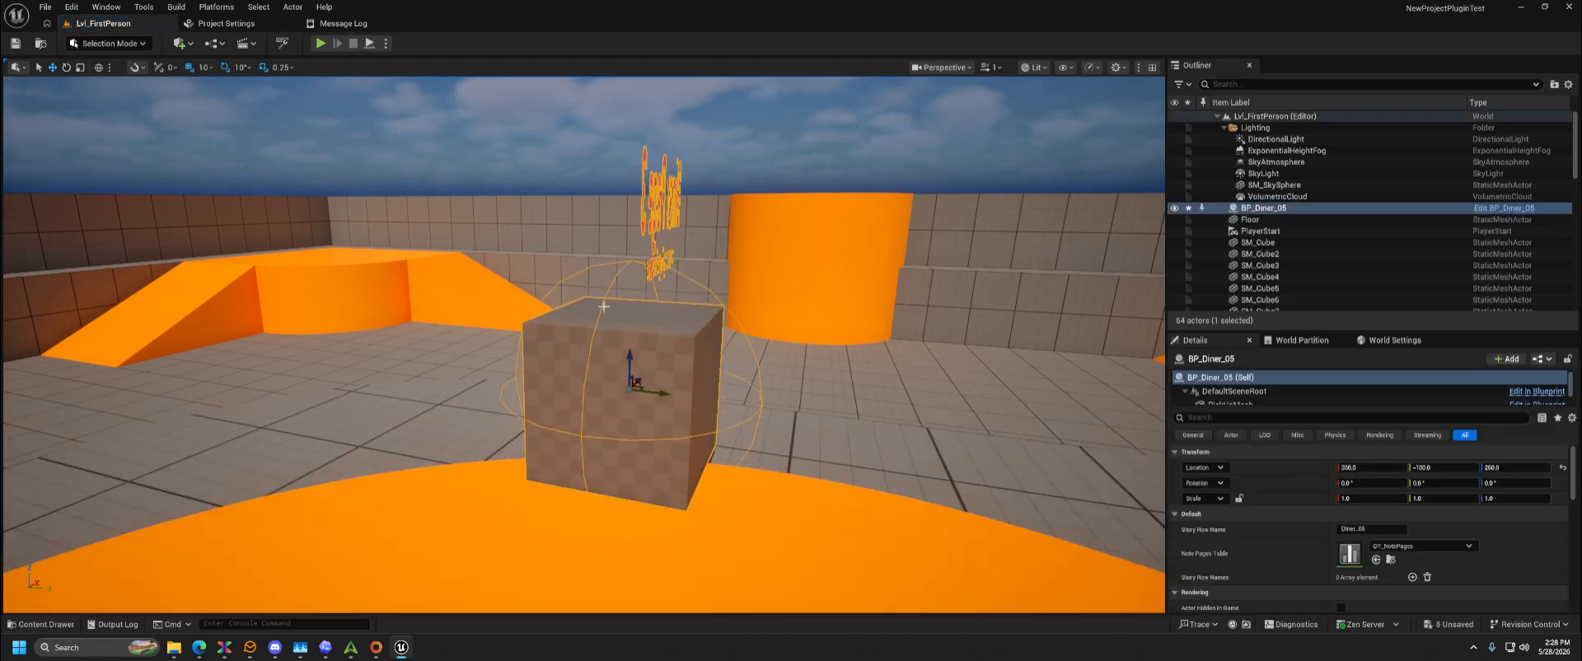
- Play the level, walk up to the BP_Diner_05 cube and pick up its note
left_click(320, 43)
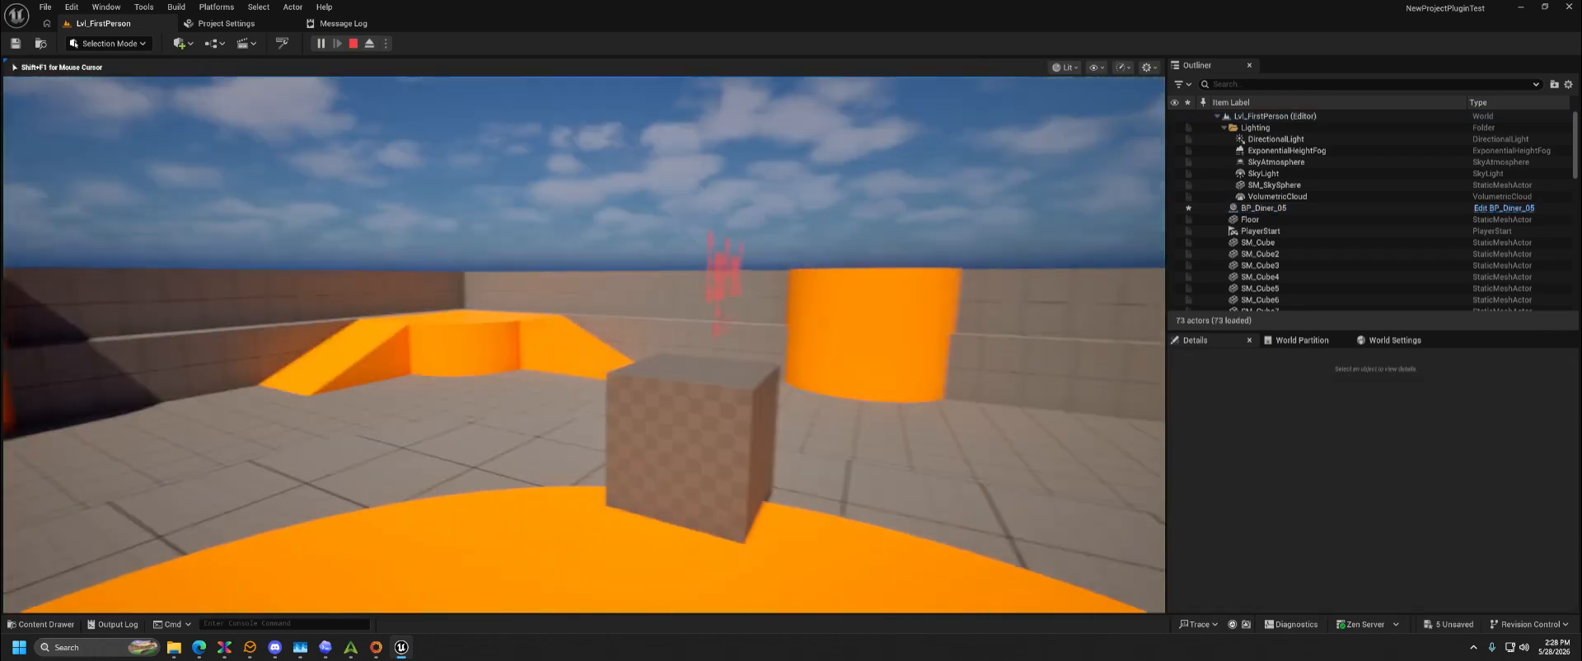
key("Tab")
key("Tab")
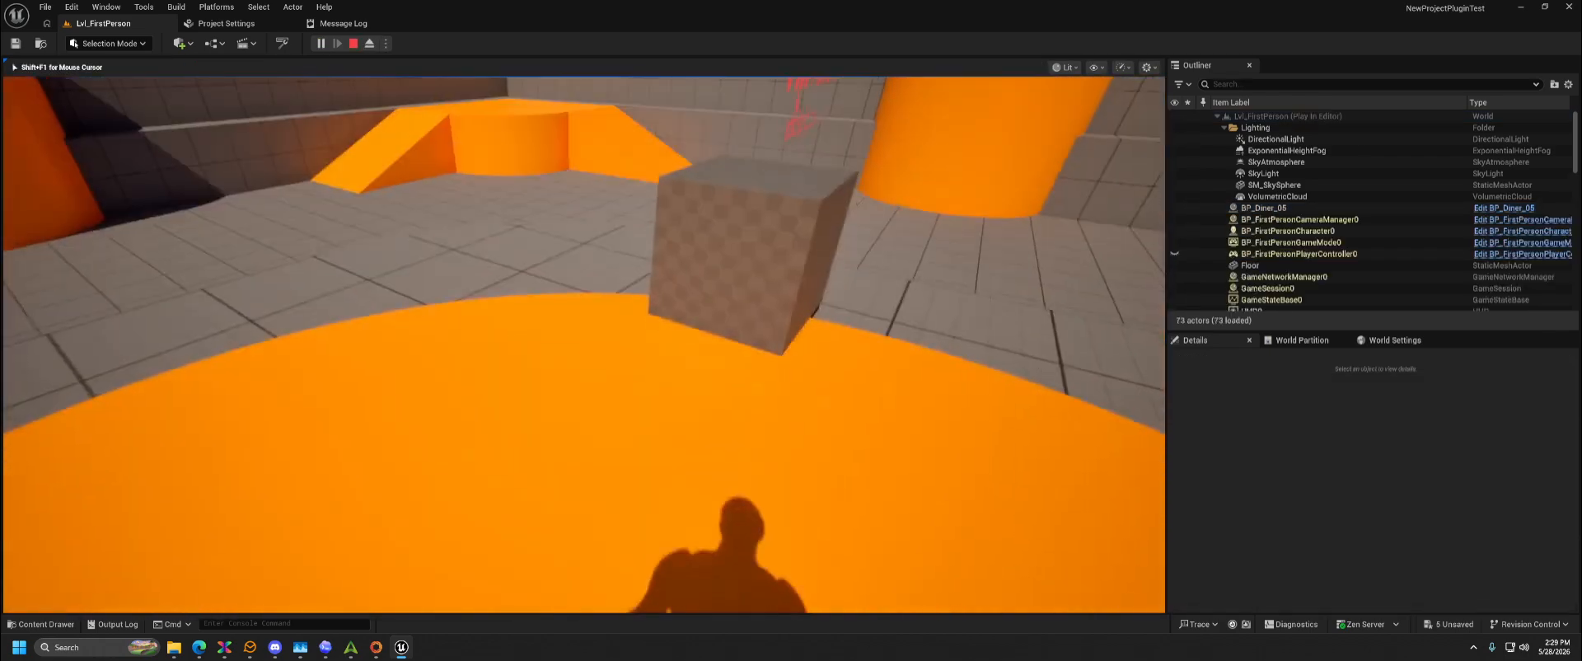
key("w")
key("s")
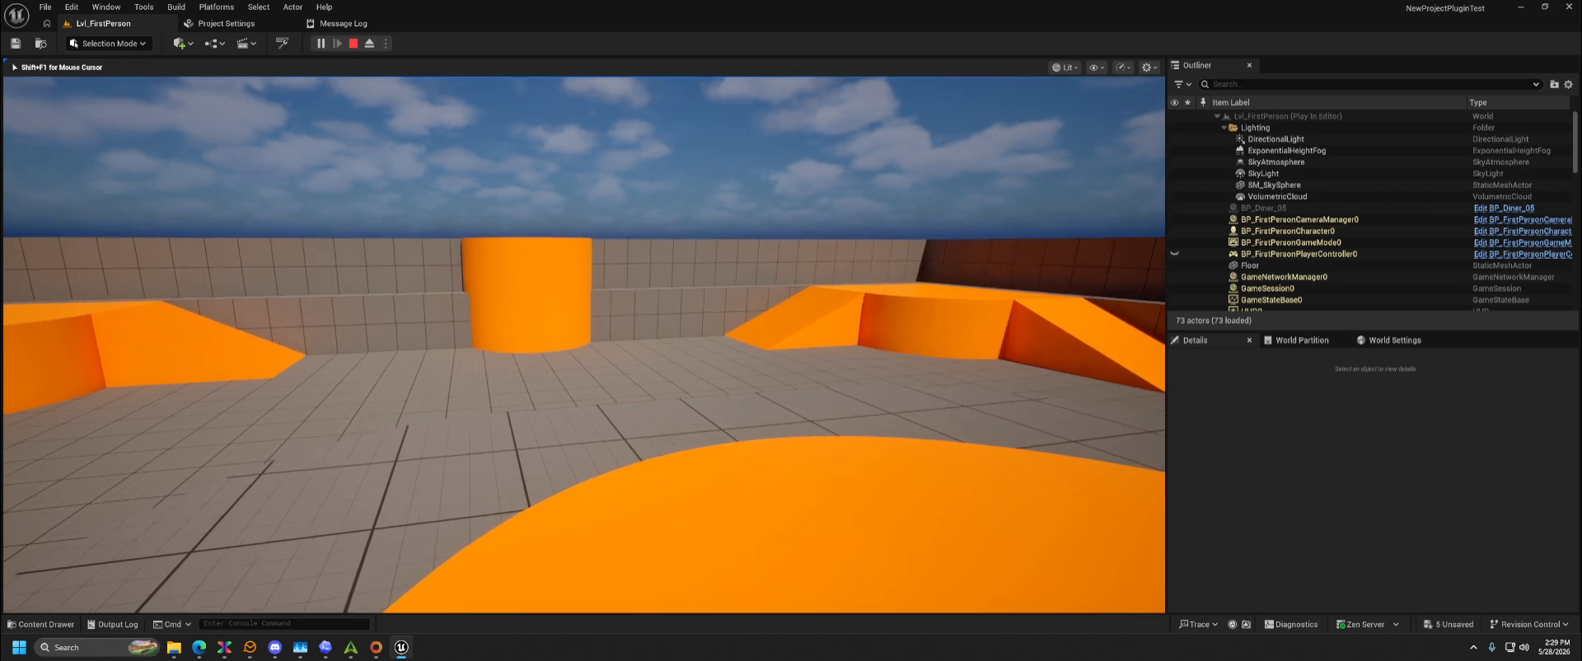
- Open the journal during play, view the Diner chapter's page, flip back through the earlier pages, close the journal and stop playing
key("Tab")
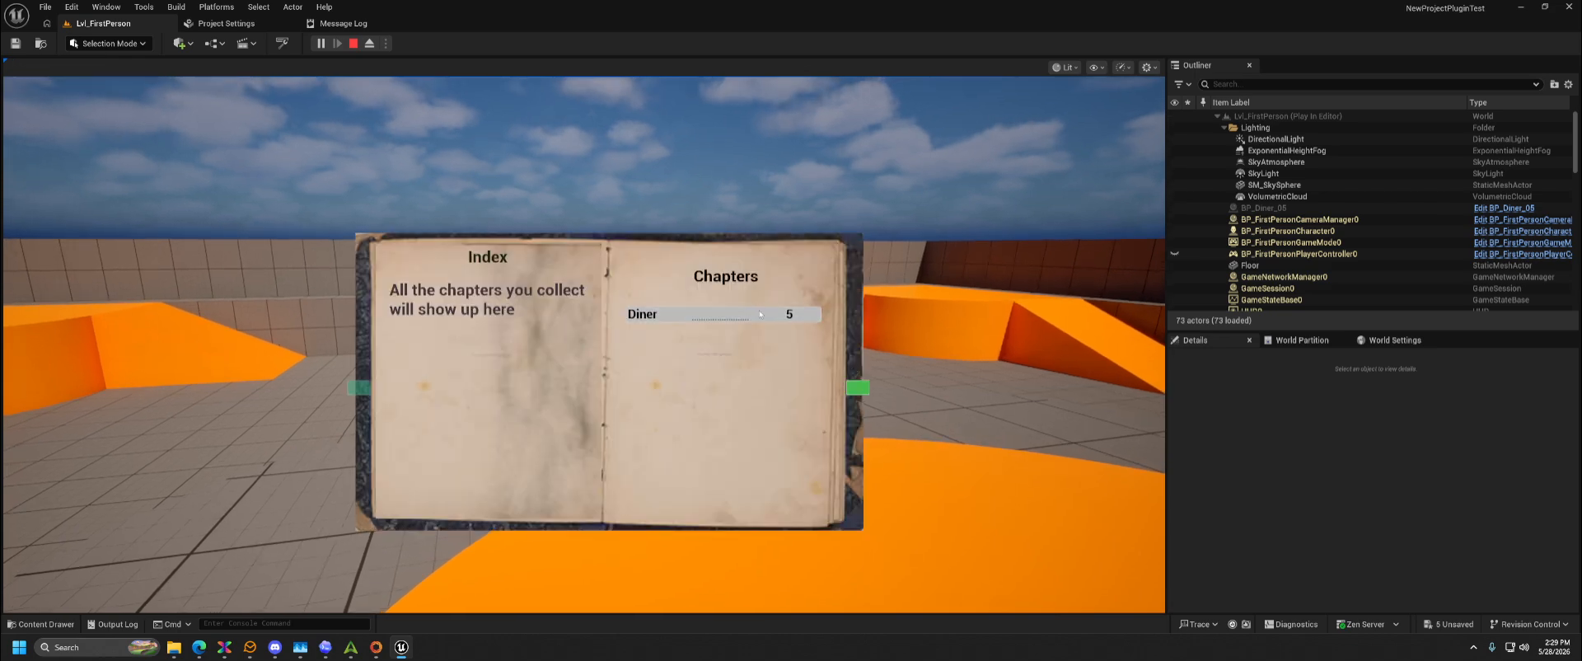
left_click(759, 311)
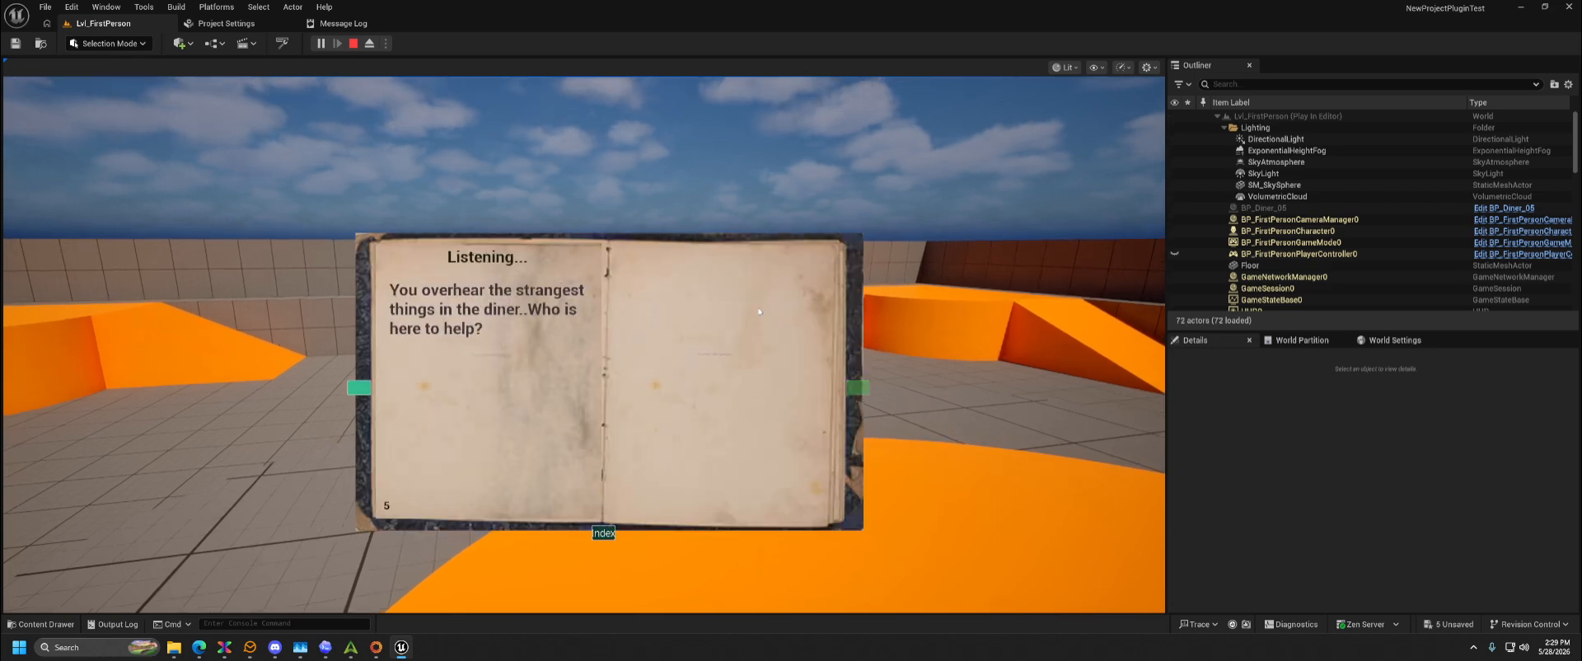
left_click(360, 390)
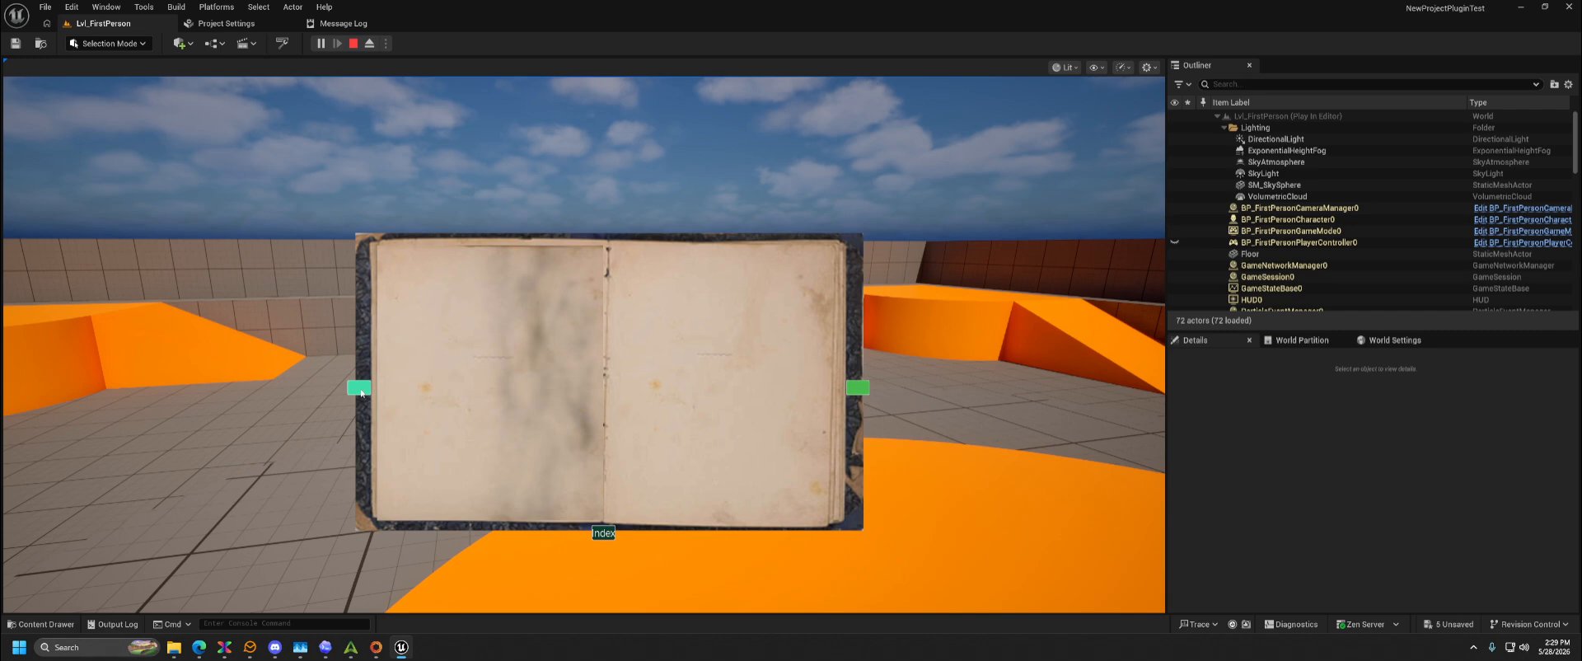
left_click(360, 391)
key("Tab")
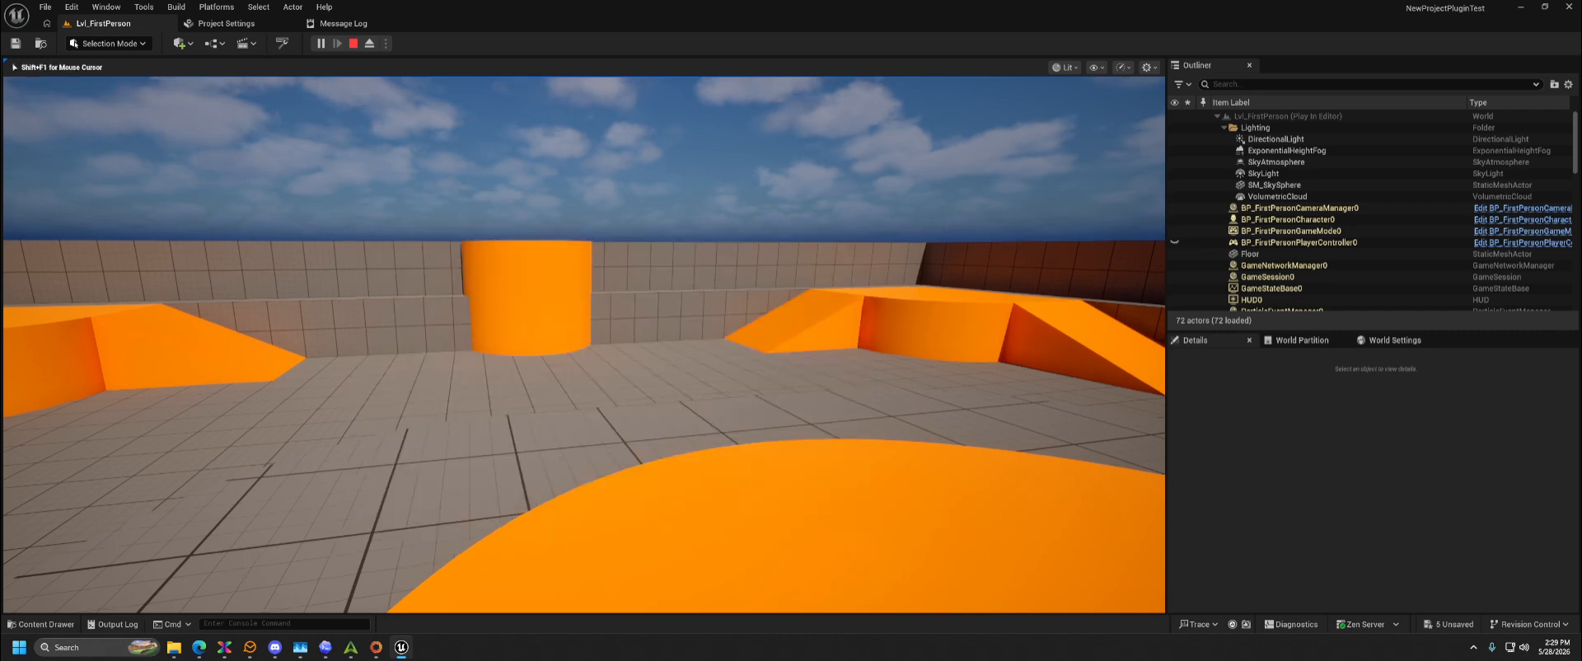
key("Escape")
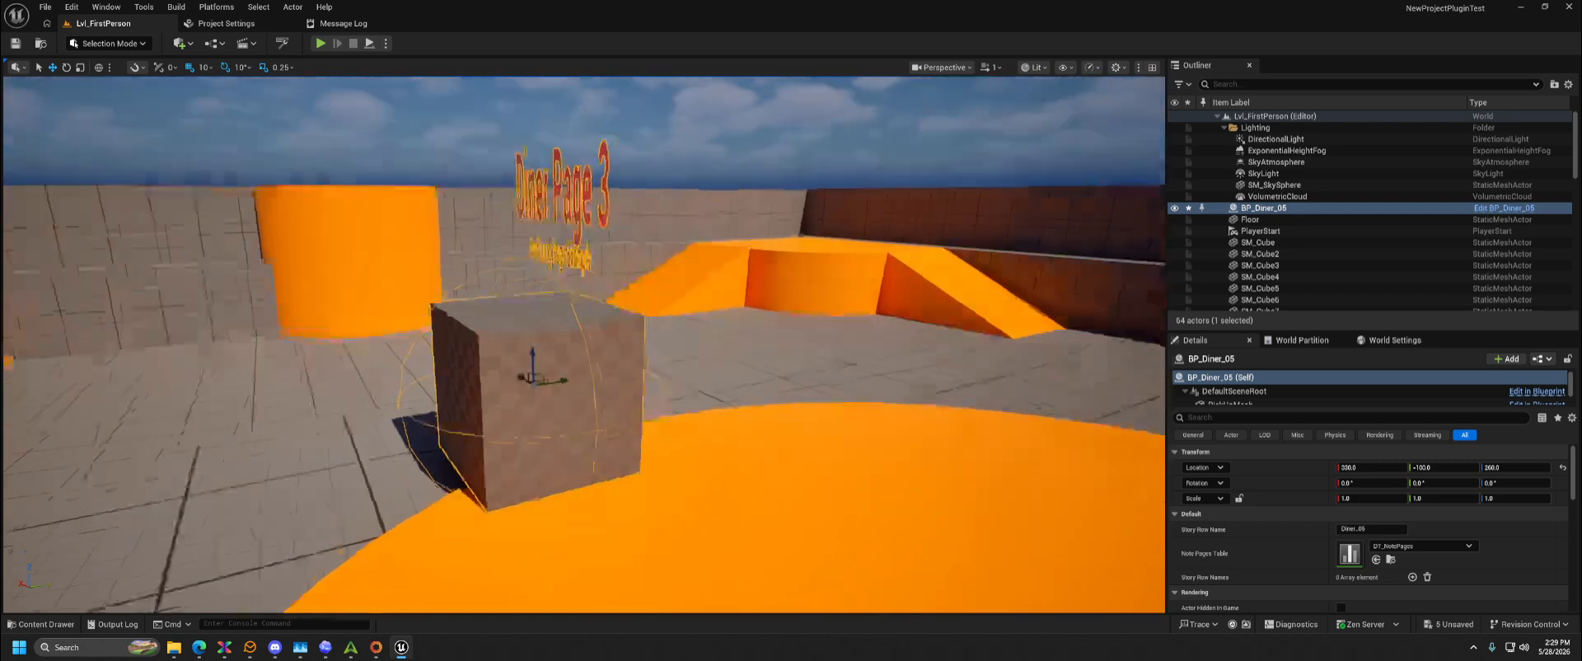
- Bring the whole round platform into view and show the DynamicNotebookSystem plugin's PickUps folder
right_click_drag(807, 417, 923, 425)
key("s")
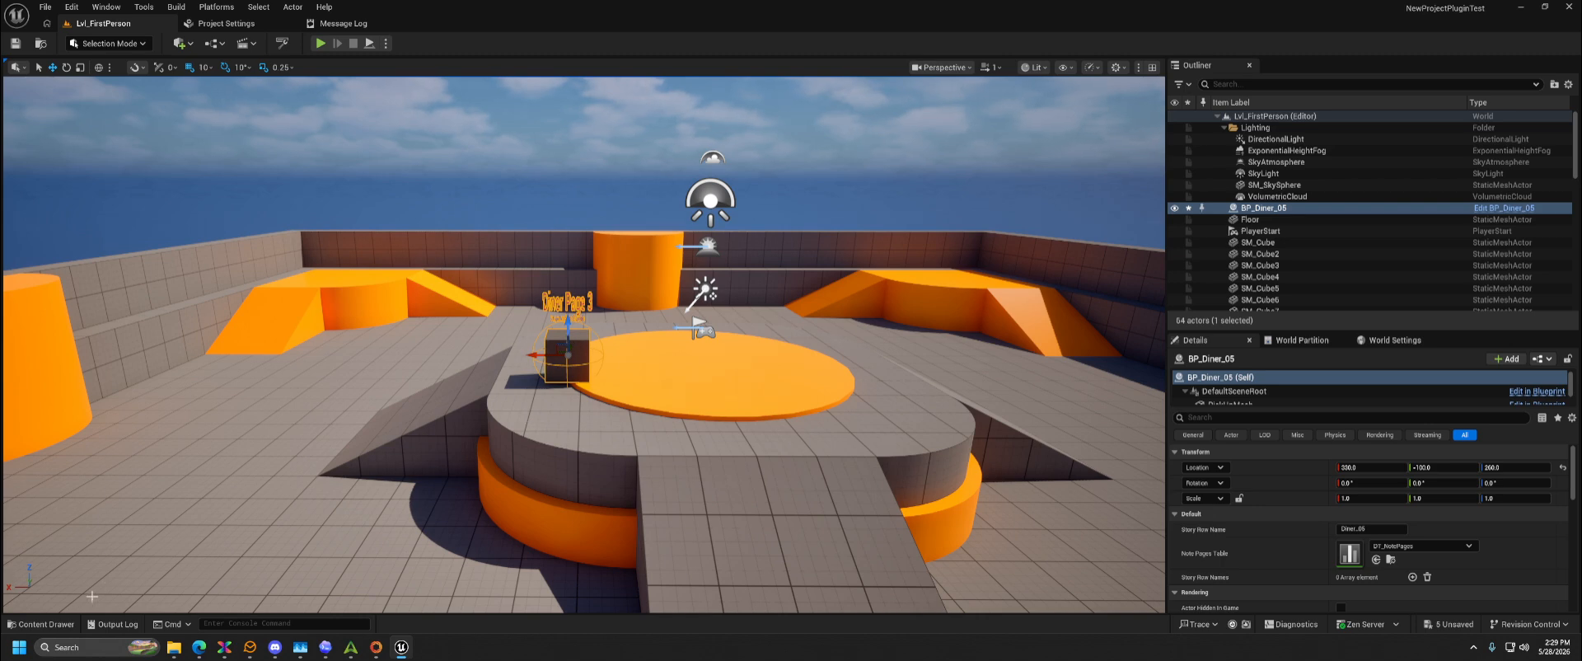
left_click(40, 624)
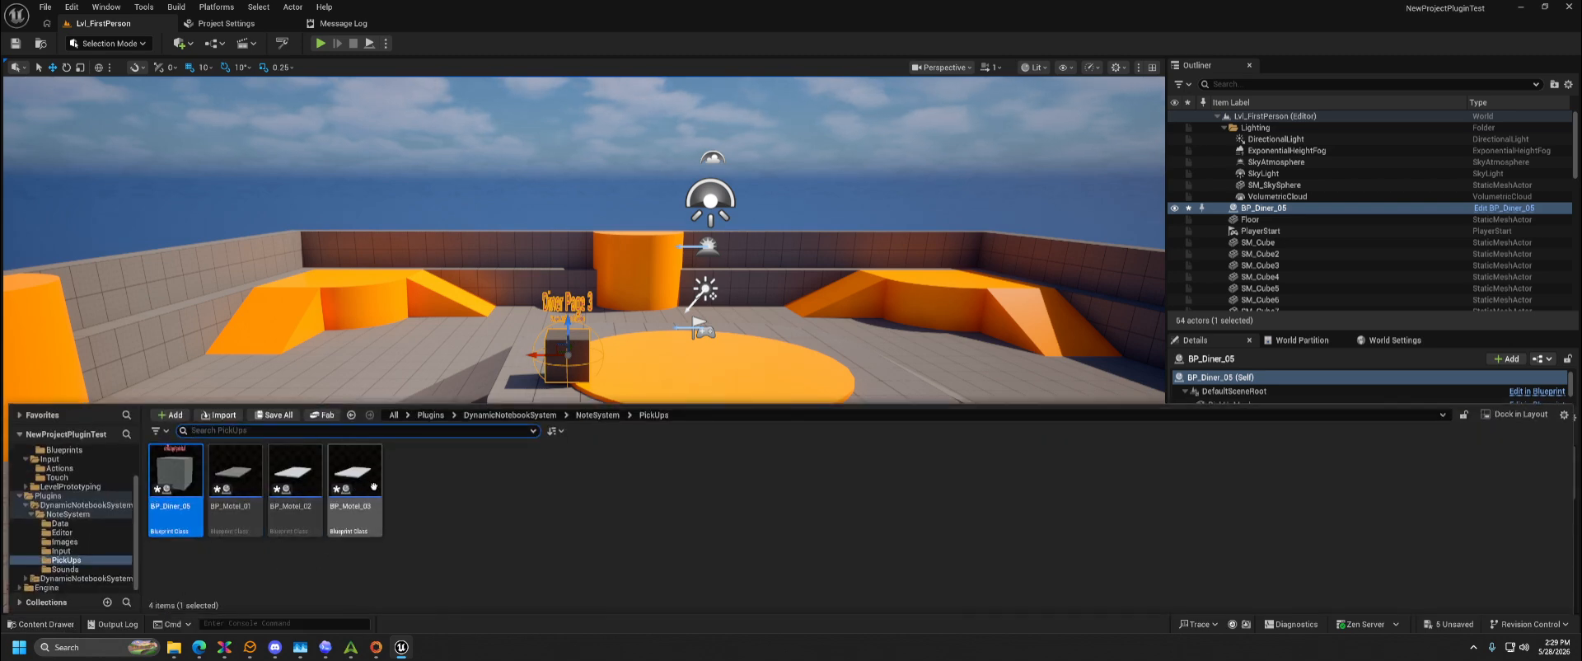